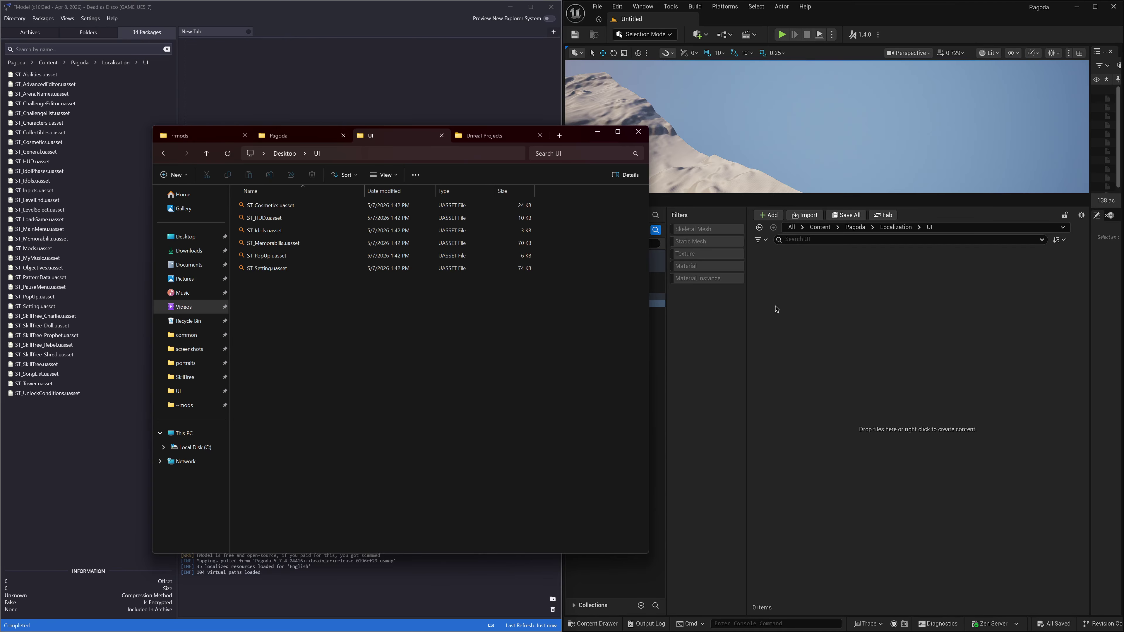
Copy the six ST_ string table .uasset files from the Desktop UI folder.
left_click_drag(579, 137, 514, 144)
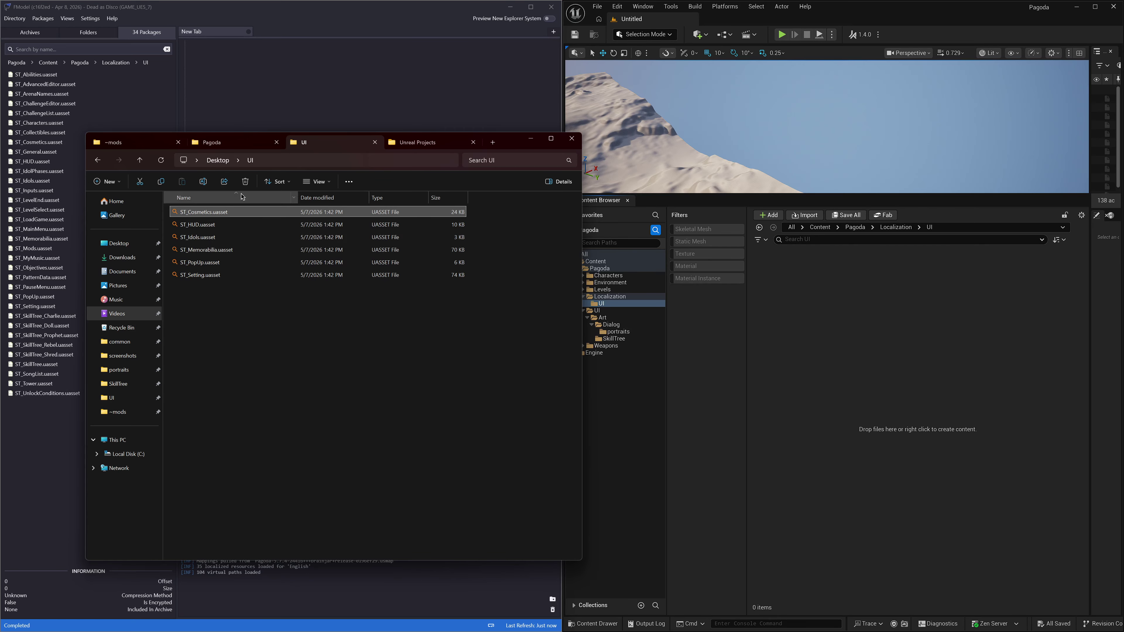
left_click(196, 212)
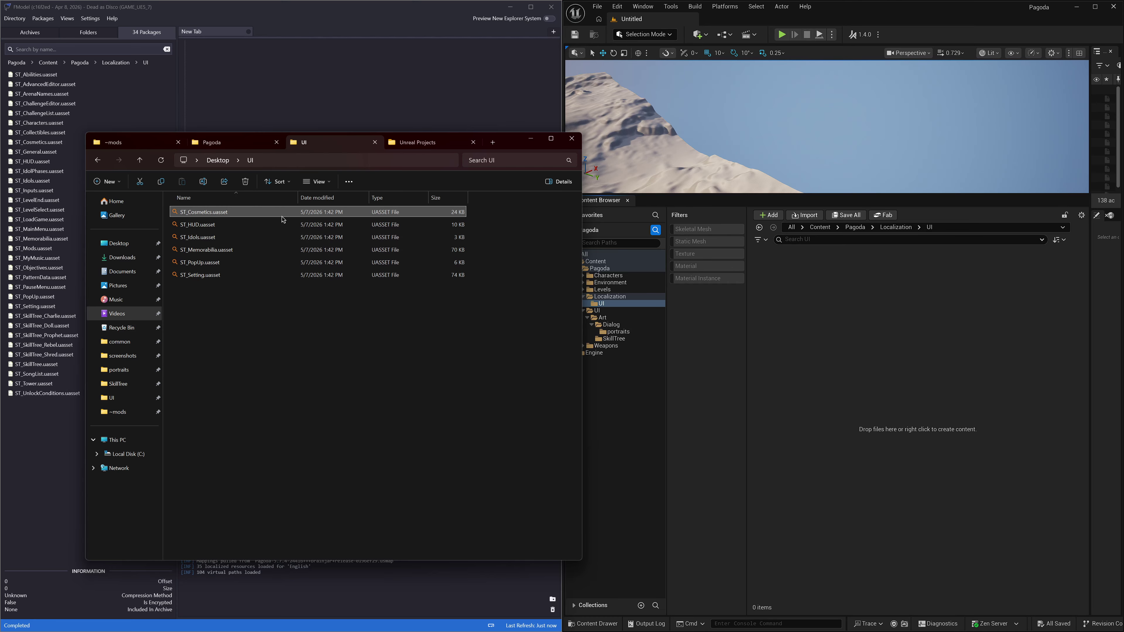
left_click(811, 333)
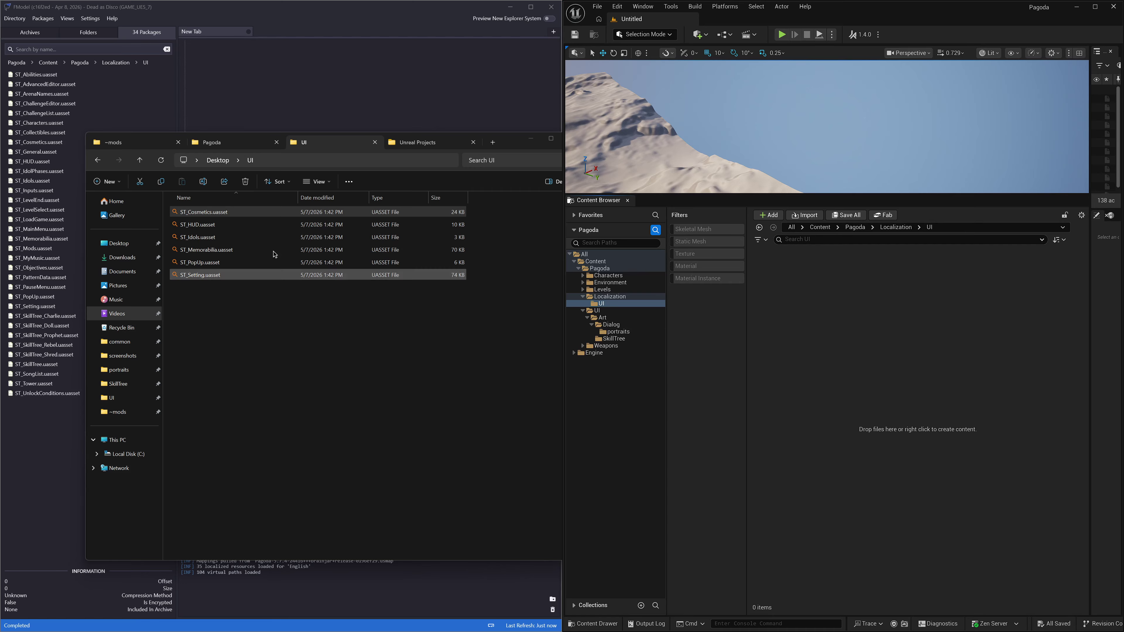
left_click(217, 213)
left_click(214, 274, "shift")
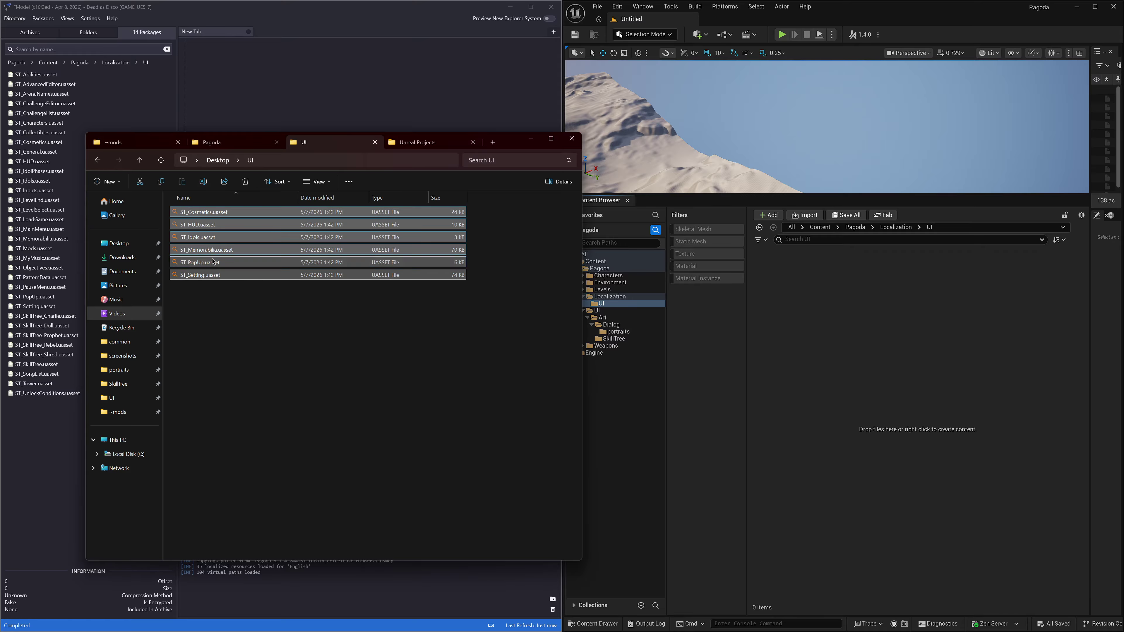
left_click(161, 183)
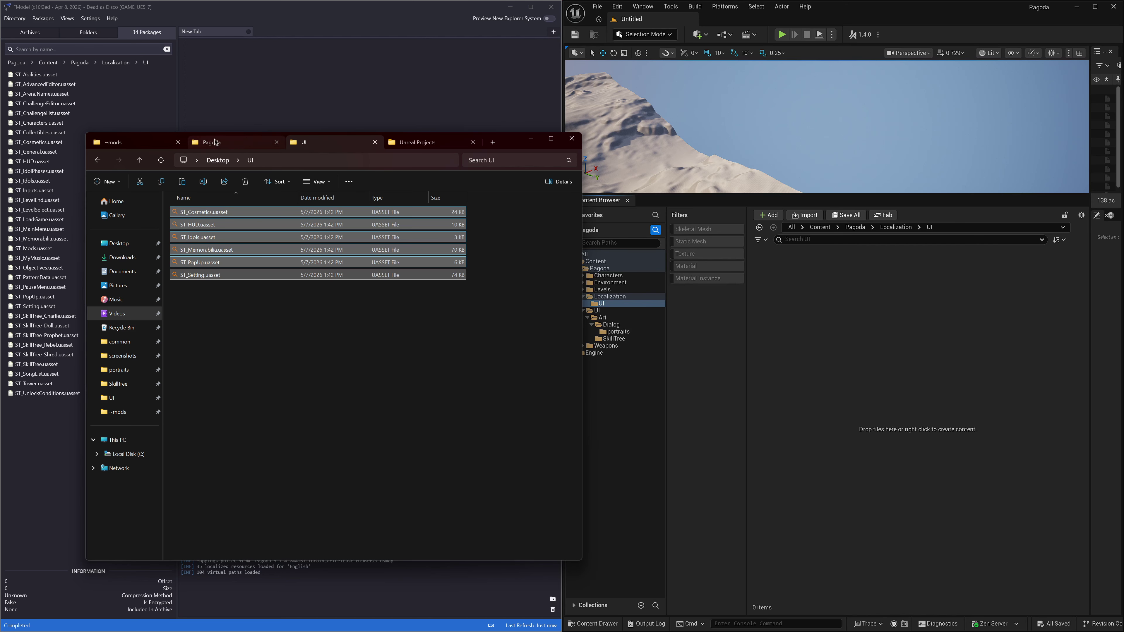
Open the Unreal project's Pagoda > Content > Pagoda > Localization > UI folder in File Explorer.
left_click(233, 146)
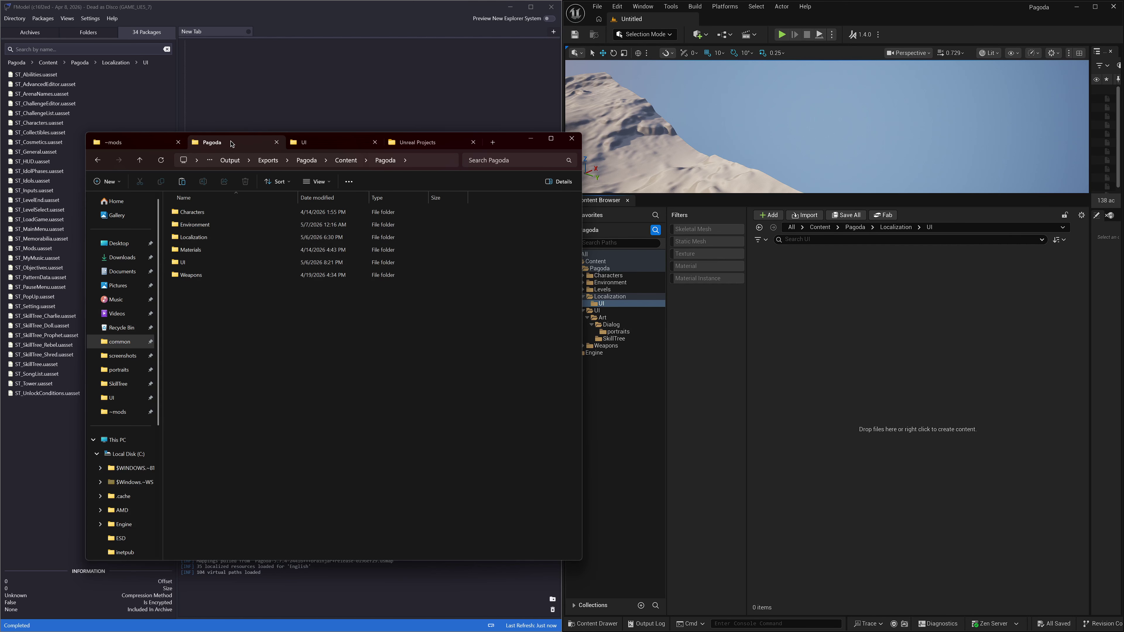
left_click(420, 143)
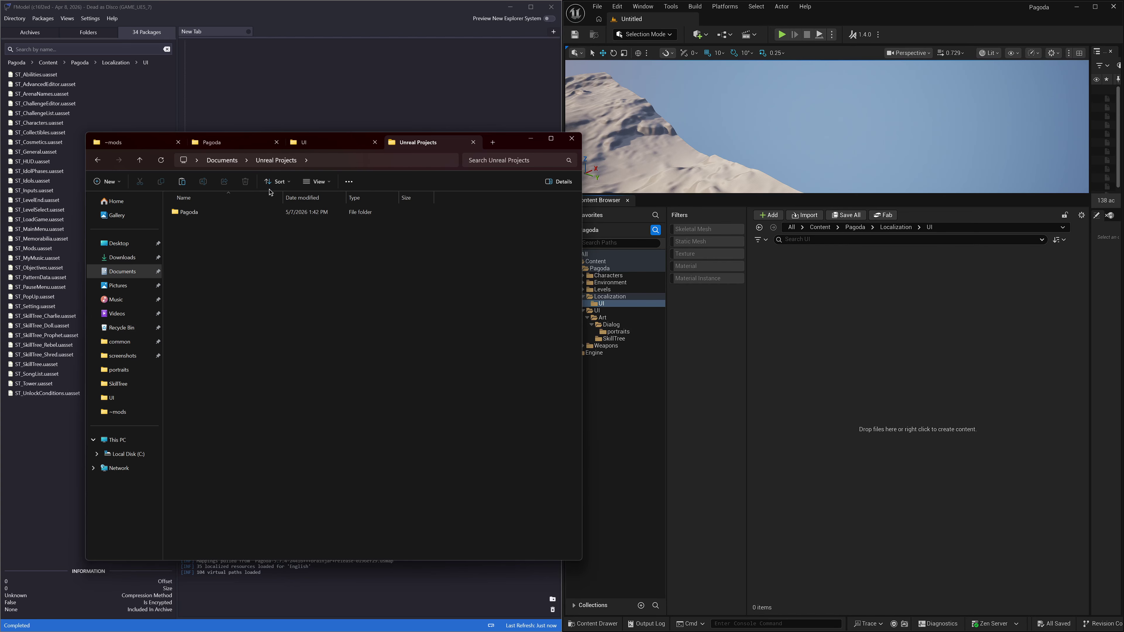
double_click(193, 216)
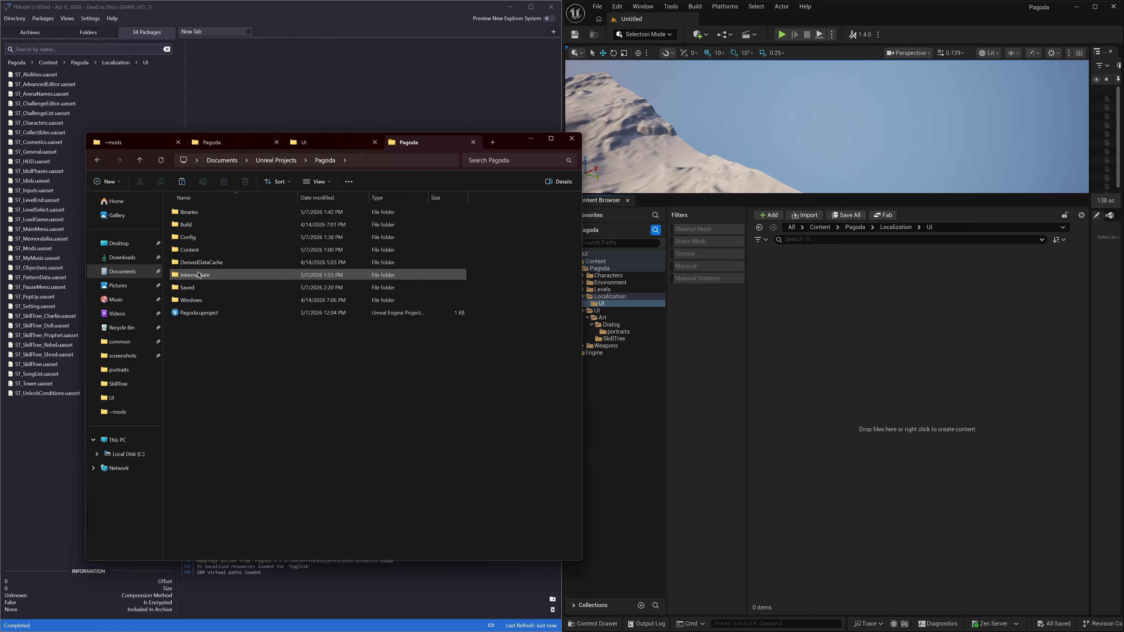
double_click(187, 251)
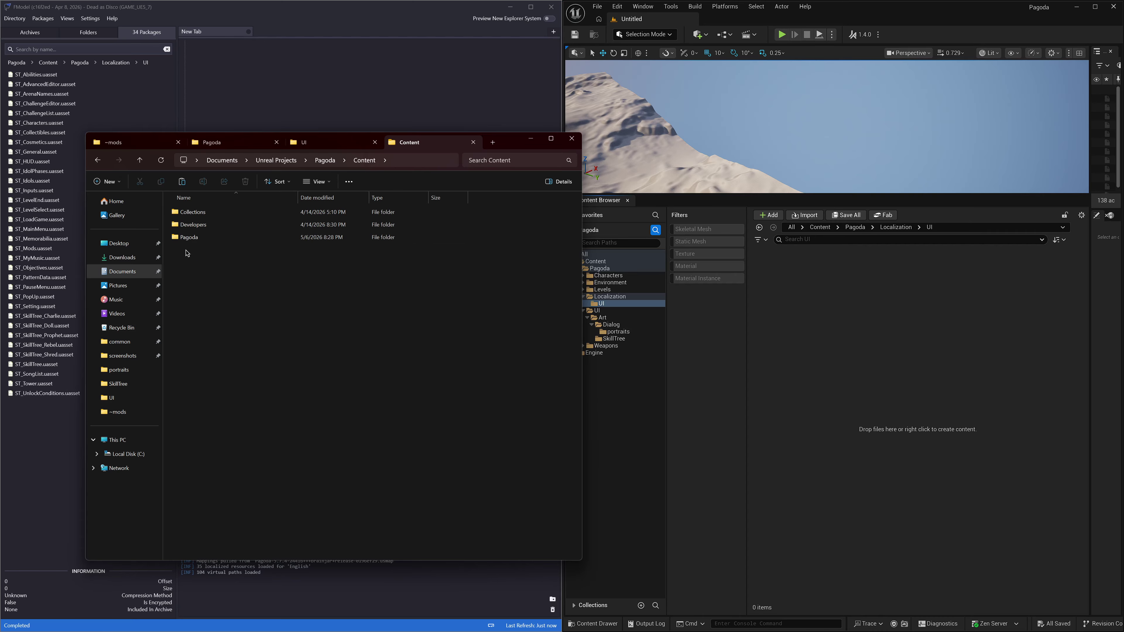
double_click(195, 238)
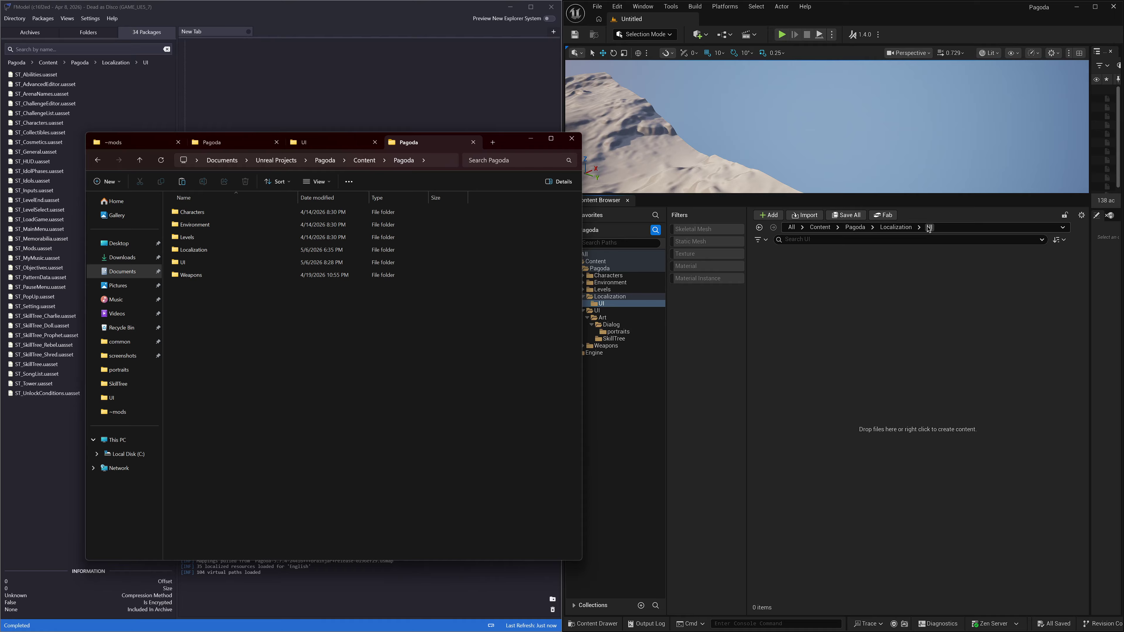
left_click(206, 254)
double_click(206, 254)
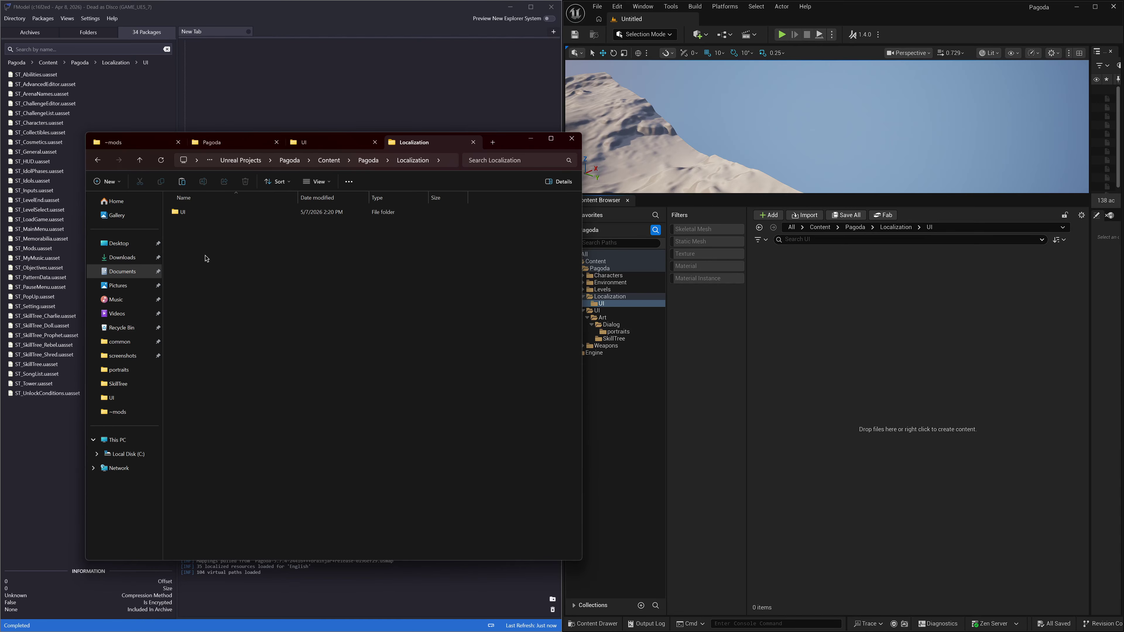
double_click(216, 216)
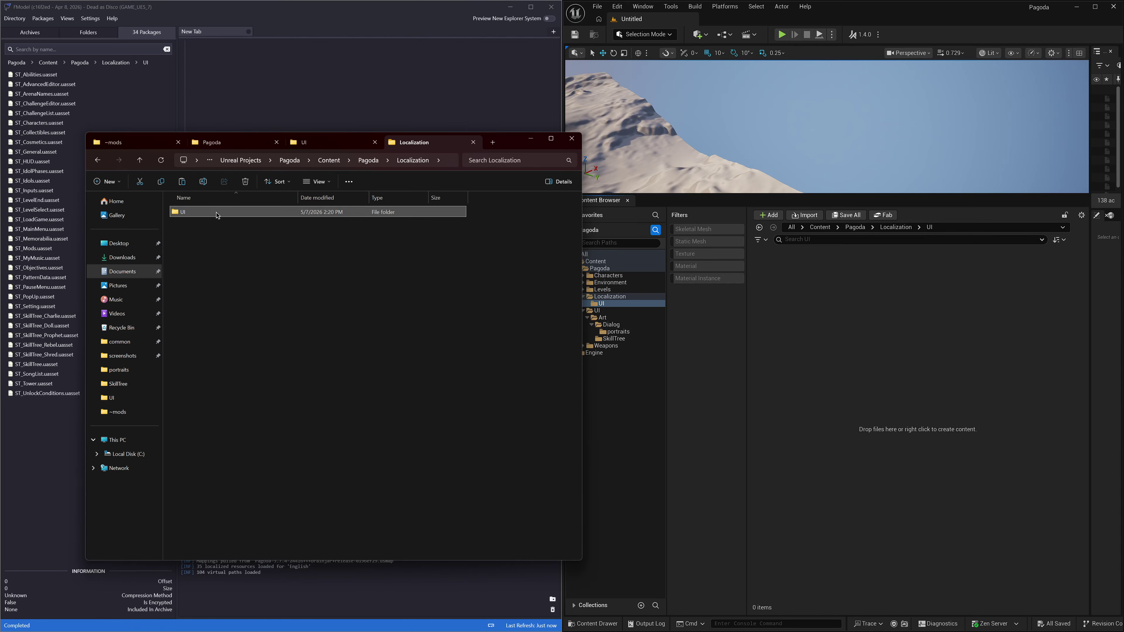
Paste the six copied string table files into the project's Localization UI folder.
left_click(312, 142)
left_click(436, 142)
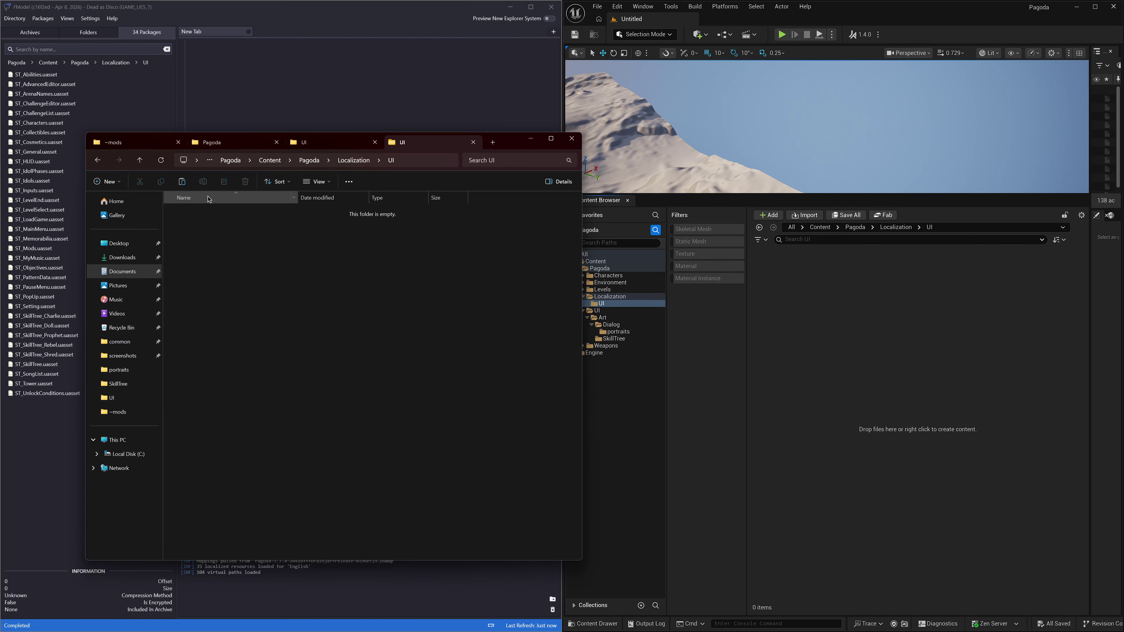
left_click(179, 184)
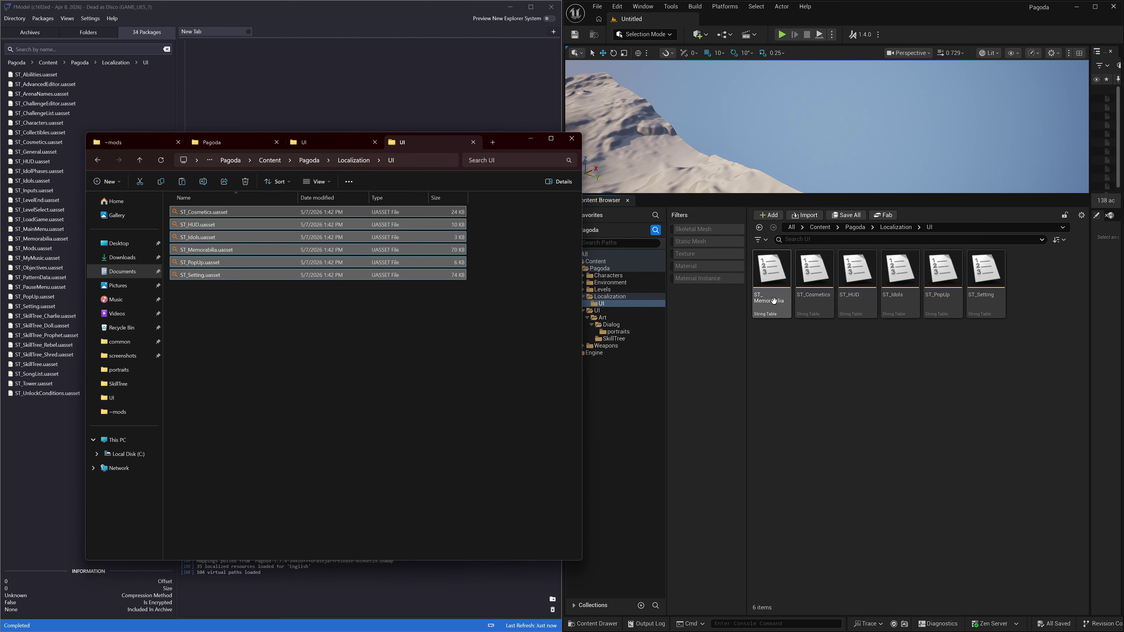
left_click(941, 498)
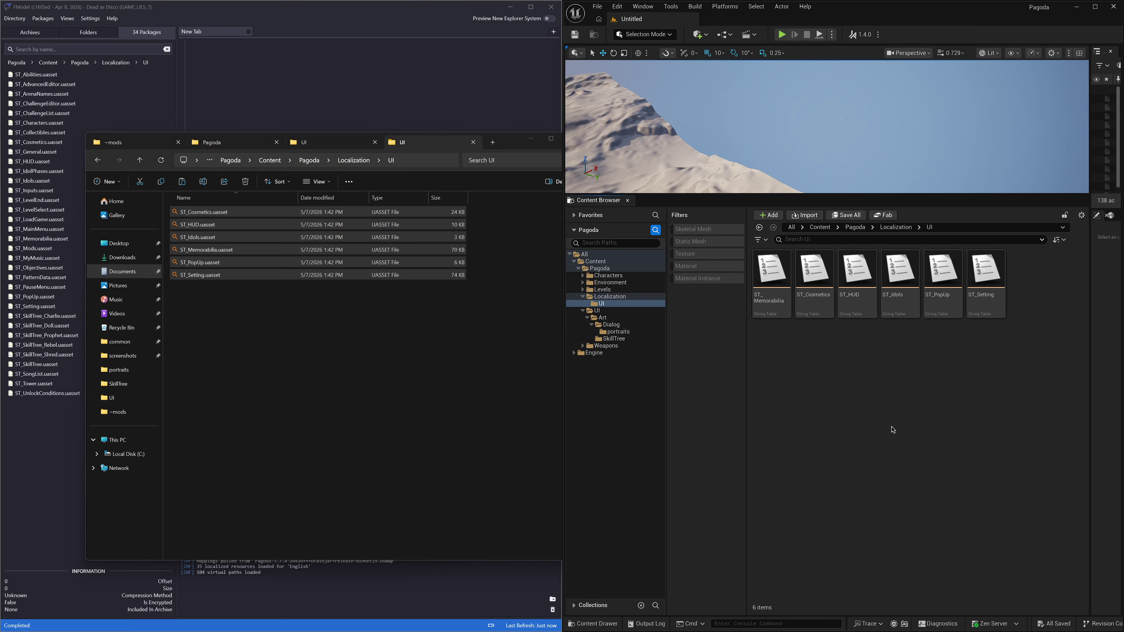
In the ST_Memorabilia string table, filter for "charlie" and replace Charlie with Cyclops in the Object_Personal_Doll_MiniTree string.
left_click(780, 296)
double_click(779, 295)
left_click(716, 72)
type("charlie")
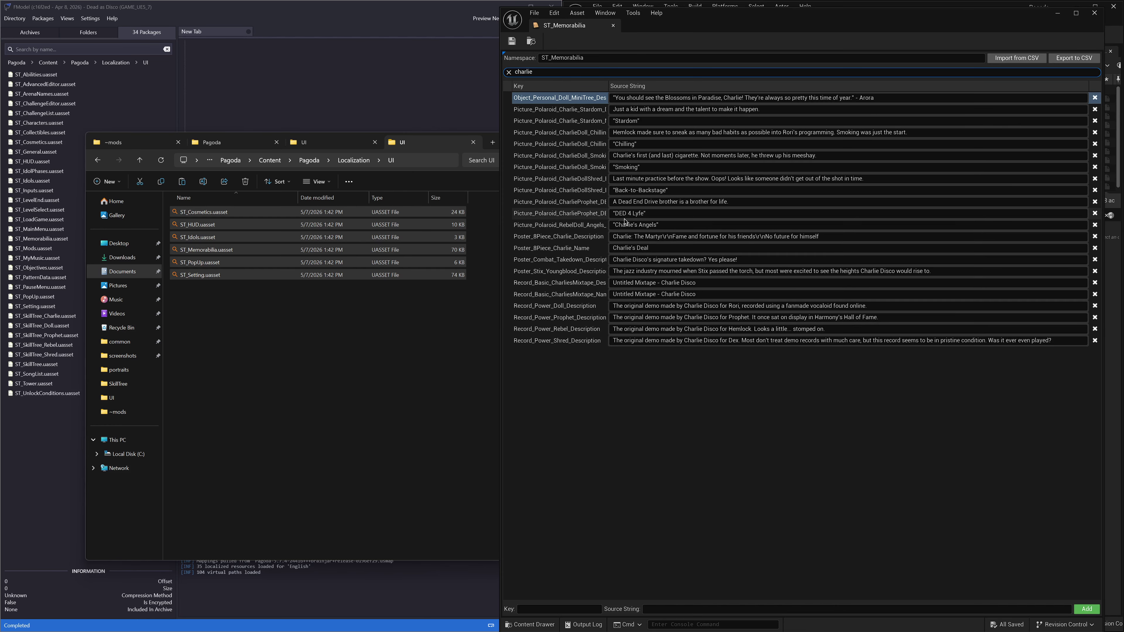
double_click(732, 97)
type("Cyclops")
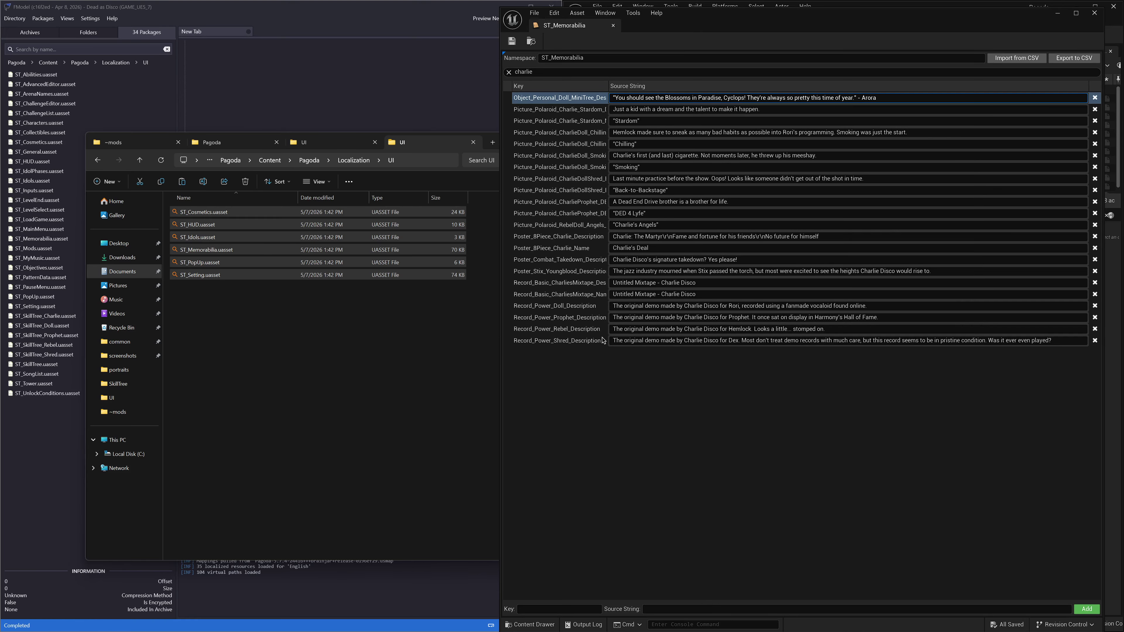
Replace "Charlie Disco" with "Cyclops" in both the name and description strings of Record_Basic_CharliesMixtape.
double_click(673, 282)
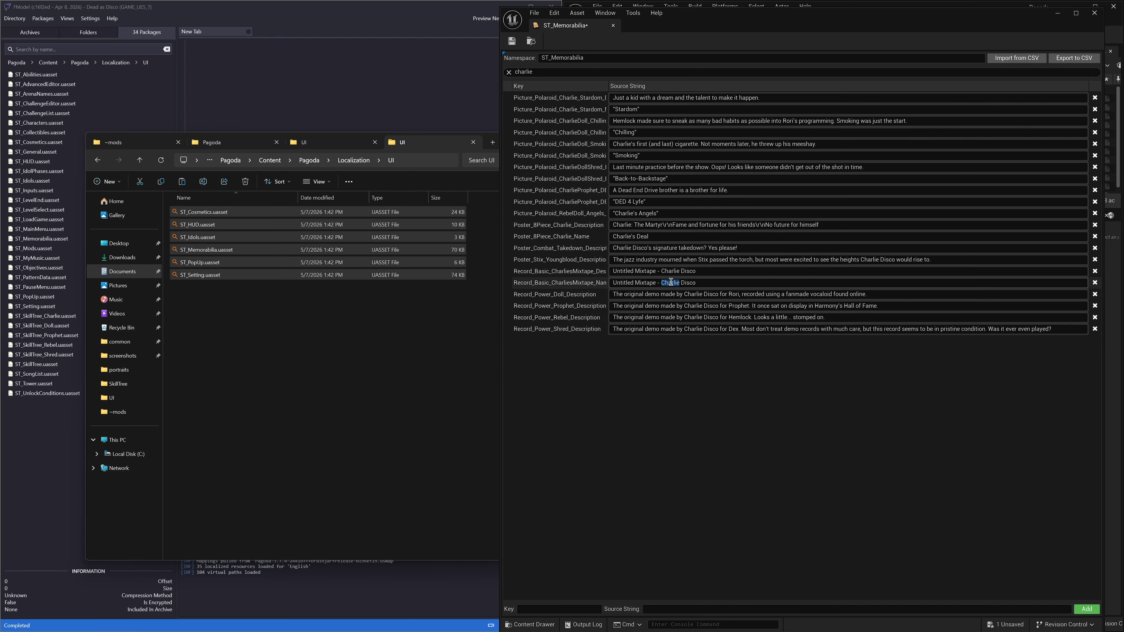
double_click(669, 283)
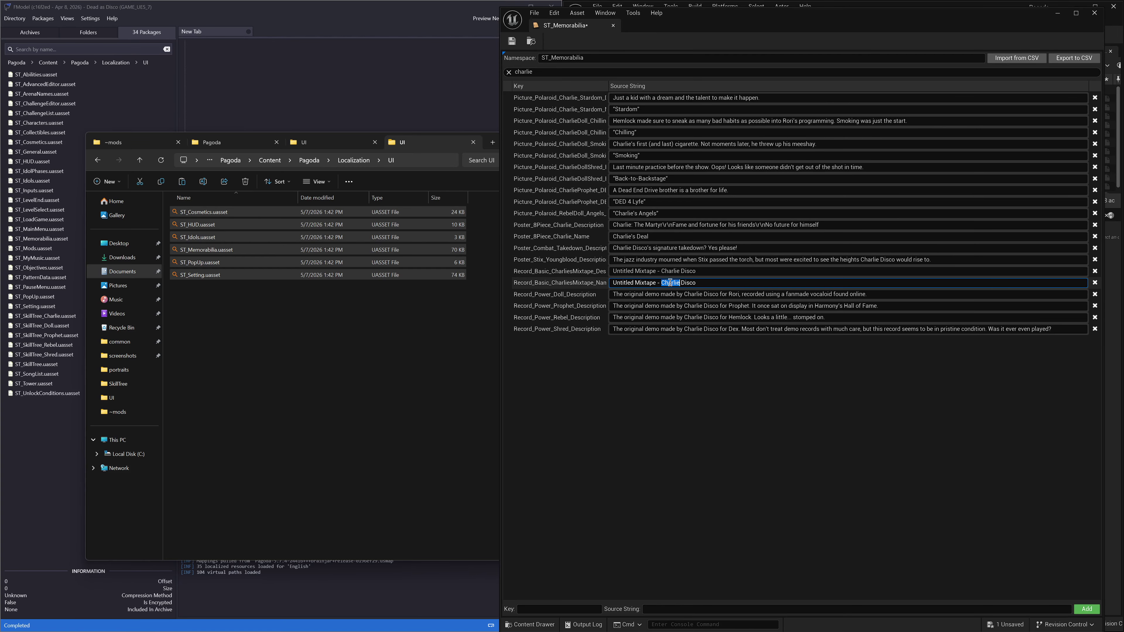
left_click_drag(661, 283, 695, 282)
type("Cyclops")
mouse_move(661, 271)
left_mouse_down()
mouse_move(695, 271)
mouse_move(683, 283)
left_mouse_up()
type("Cyclops")
Put Cyclops in place of Charlie's name in the RebelDoll_Angels and Record_Power_Prophet strings, and save and close ST_Memorabilia.
double_click(624, 213)
key("ctrl+v")
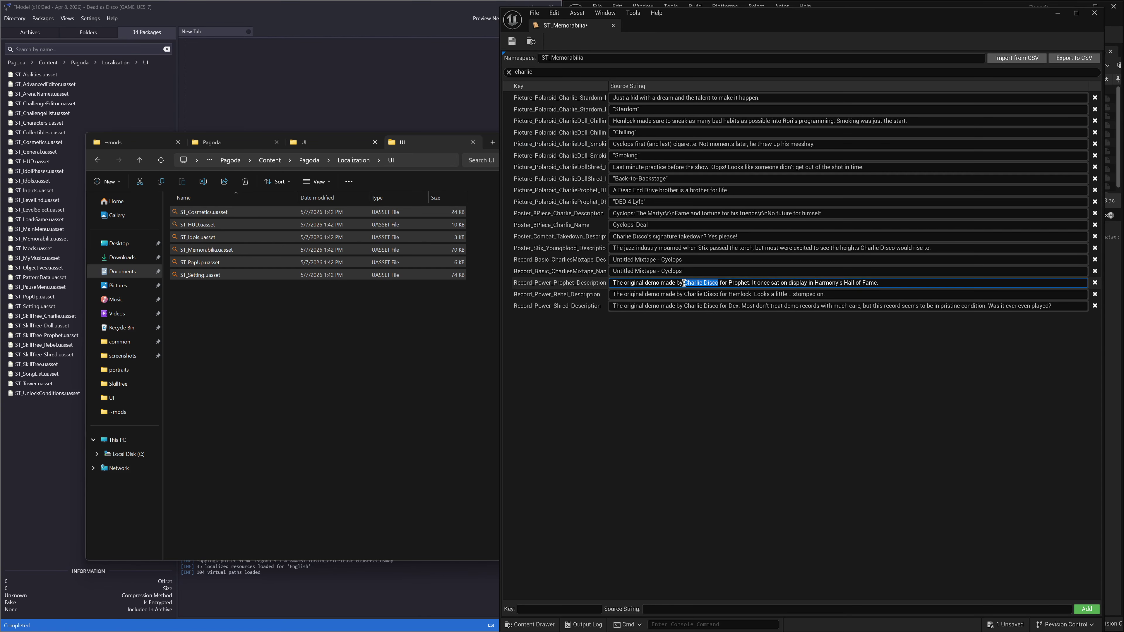
type("Cyclops")
key("ctrl+s")
left_click(1094, 13)
In ST_Cosmetics, filter for "charlie", change the Charlie_Hair_Default_Description string to "Cyclops' signature look. Hands off the Hair.", and save.
double_click(772, 282)
left_click(664, 72)
type("charlie")
scroll(637, 467, "down", 10)
double_click(622, 314)
type("Cyclops")
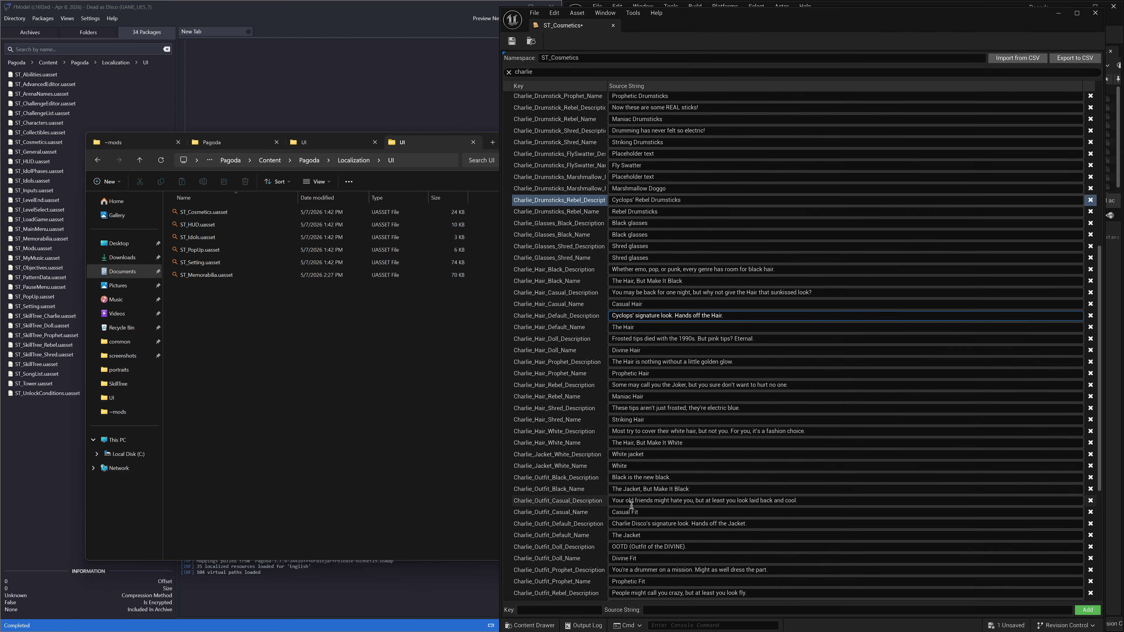
key("ctrl+s")
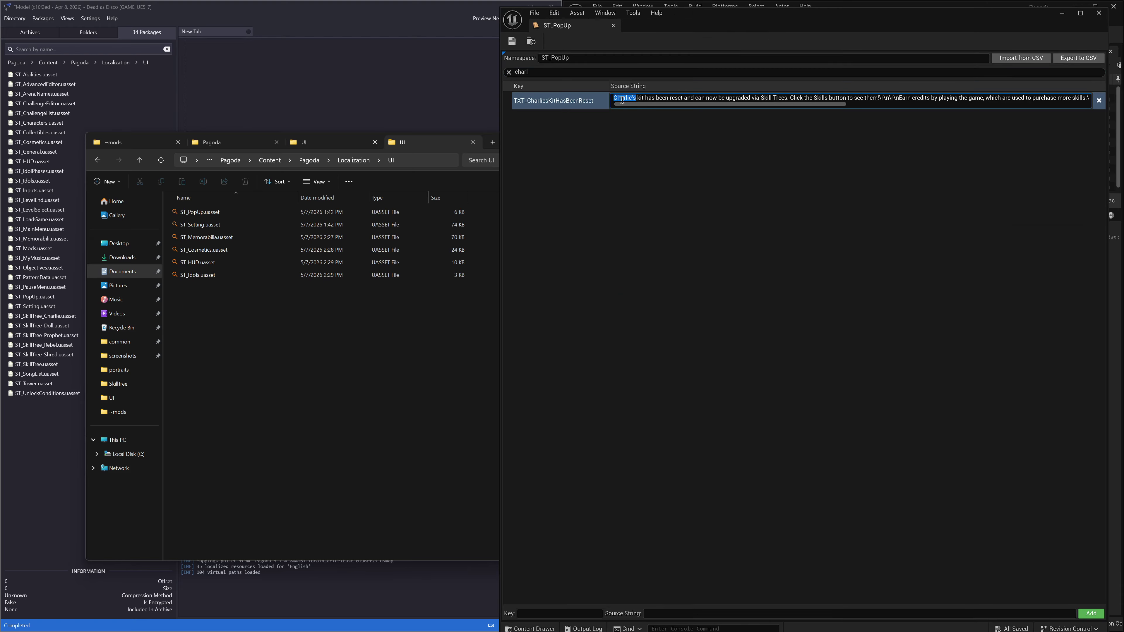
Replace Charlie's name with CYCLOPS in the filtered source string, and save and close the string table.
double_click(681, 98)
key("Caps_Lock")
type("CYCLOPS")
key("Return")
key("ctrl+s")
left_click(1099, 13)
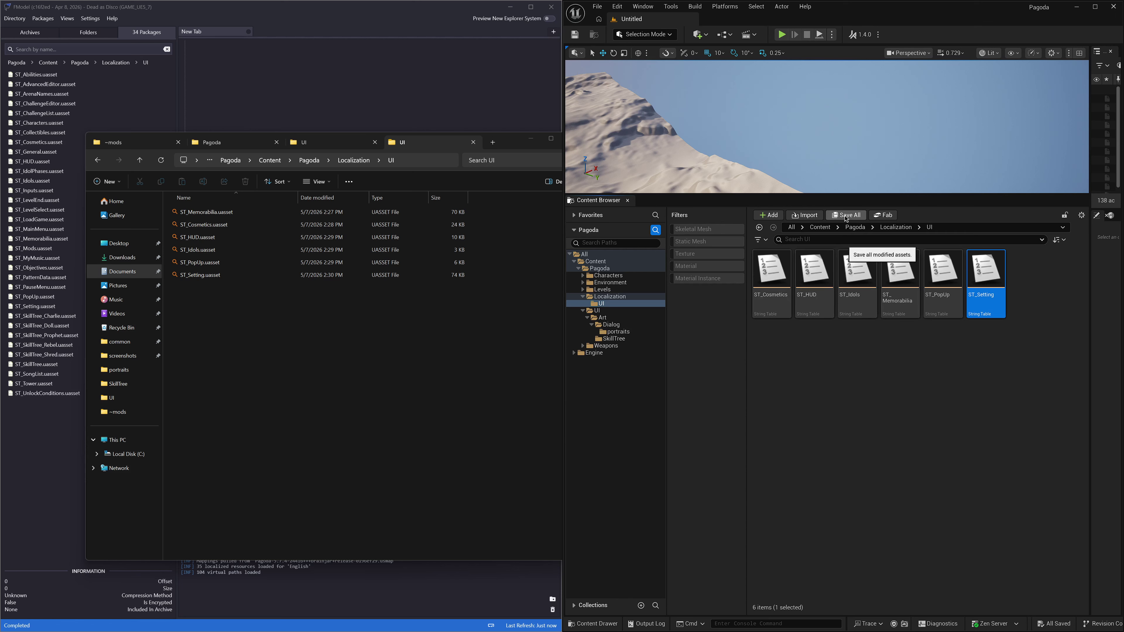
Assign all six string tables in the Localization UI folder to a chunk and save all modified assets.
left_click(757, 271)
left_click(978, 279, "shift")
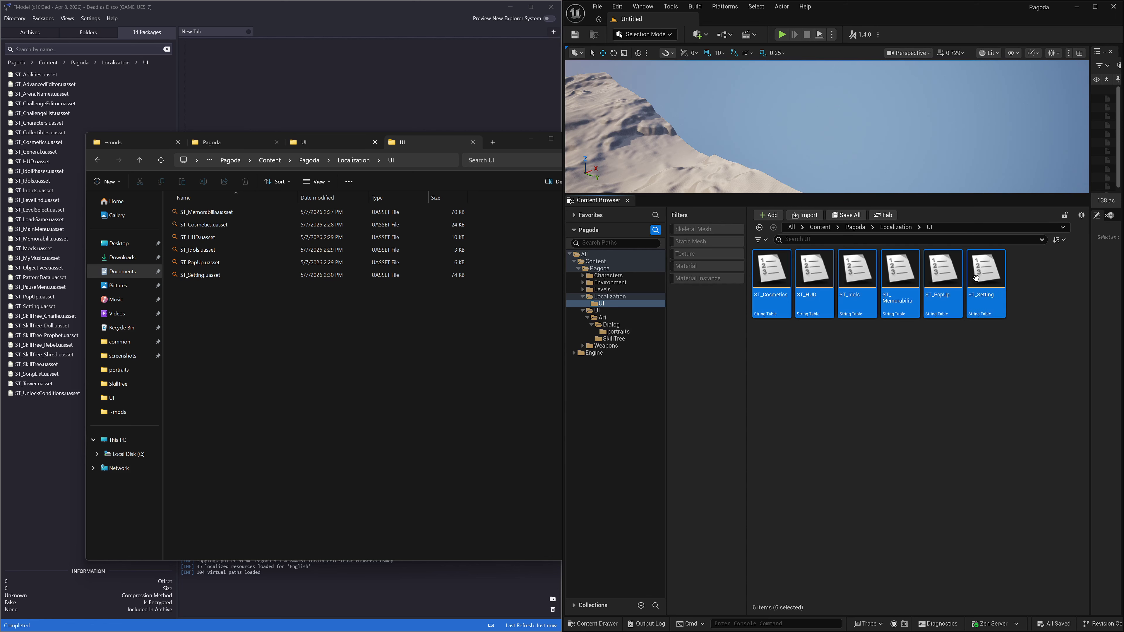
right_click(979, 279)
mouse_move(1031, 364)
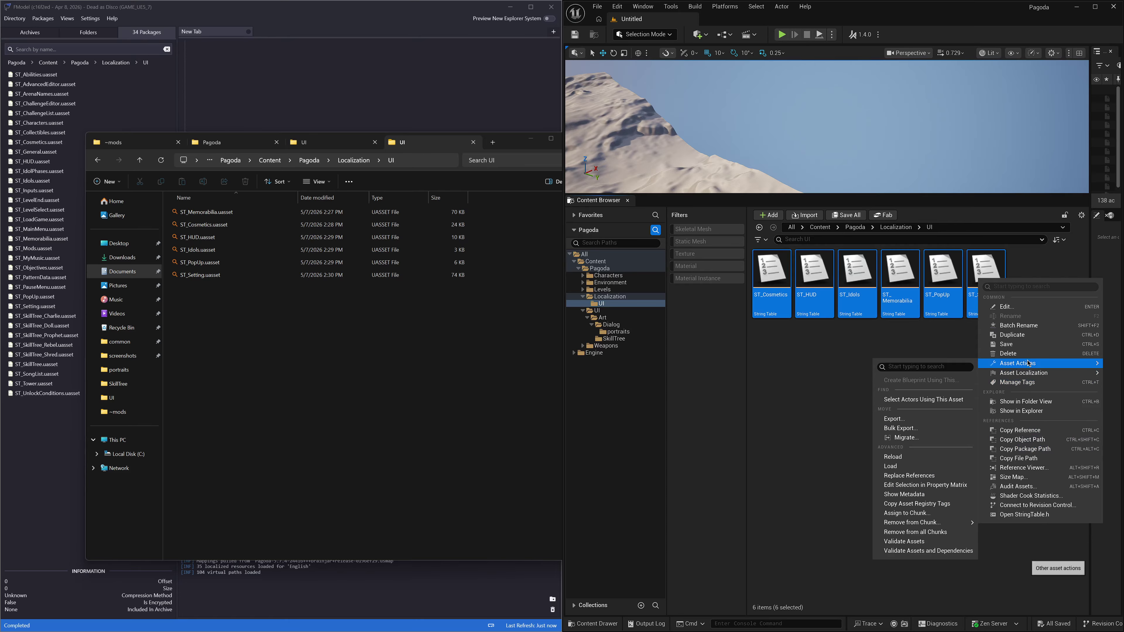
left_click(905, 514)
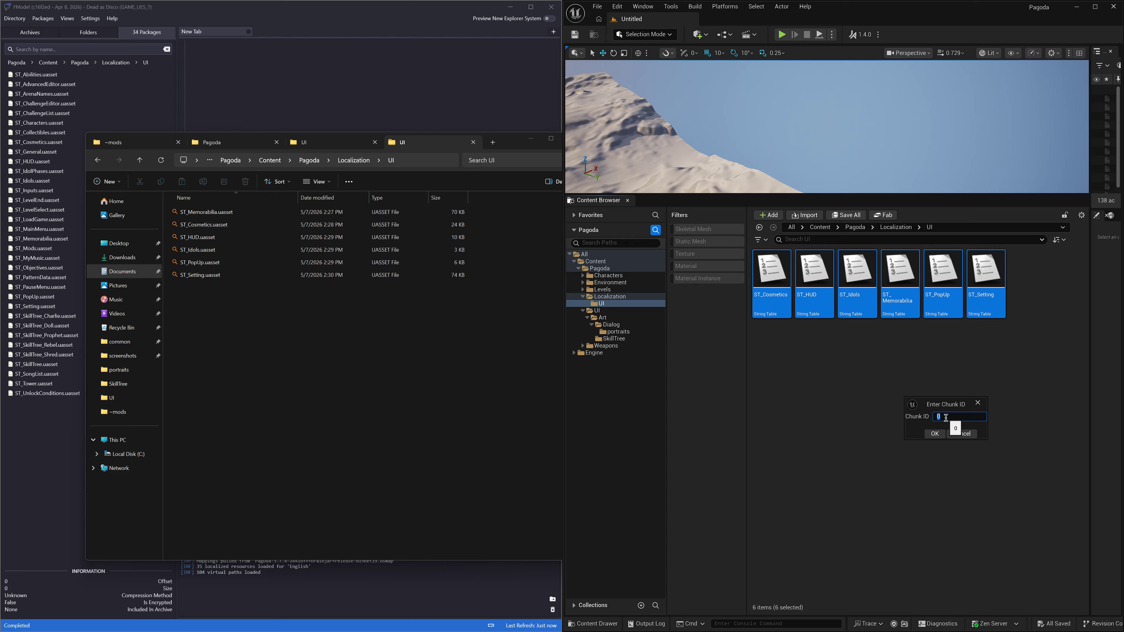
left_click(935, 433)
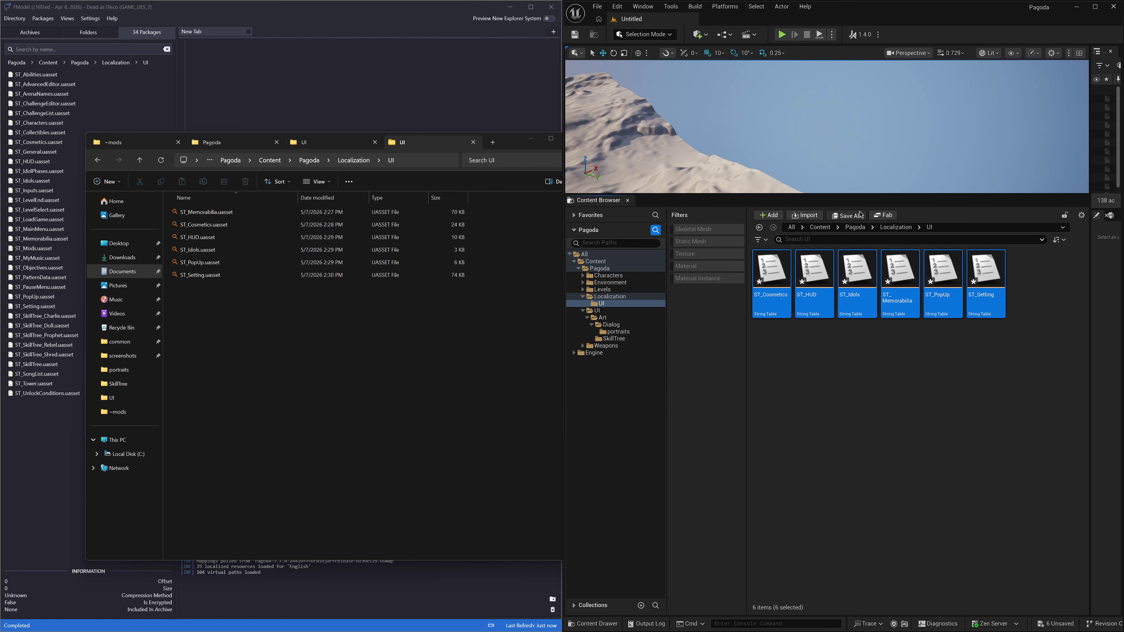
left_click(846, 215)
left_click(640, 421)
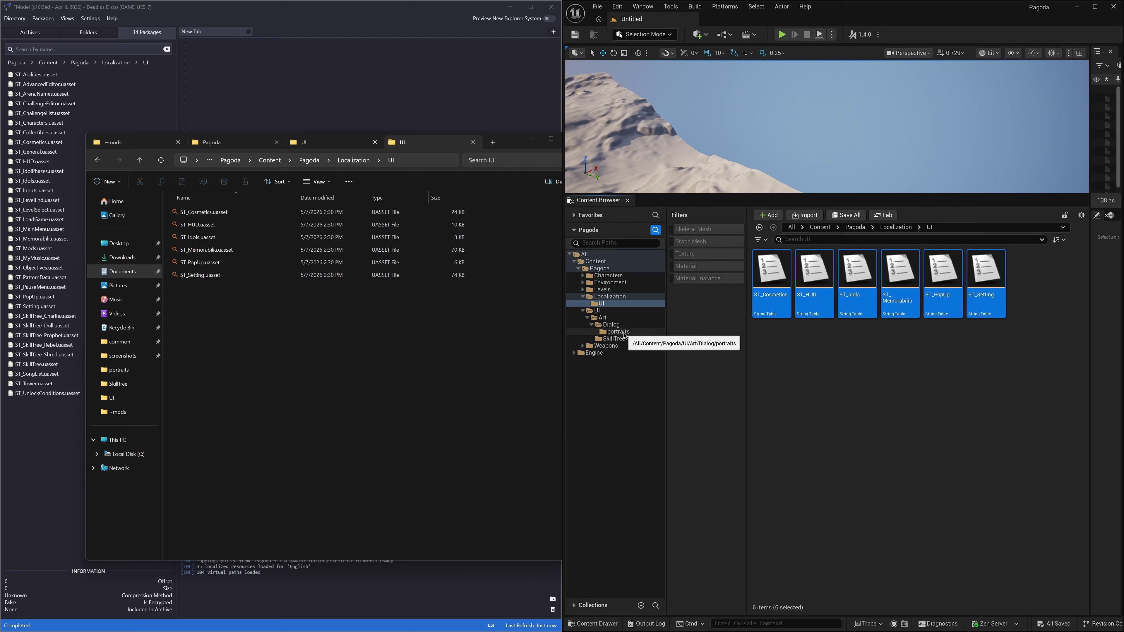
Open the UI > Art > Dialog > portraits folder in the Content Browser and find the same folder in FModel.
left_click(645, 333)
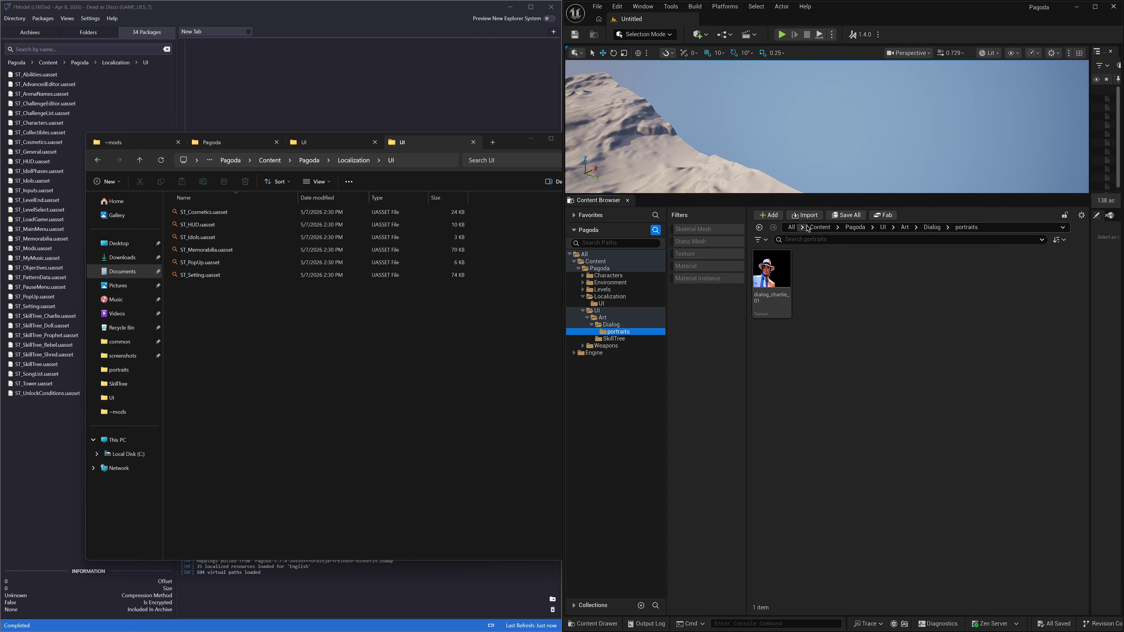
left_click(88, 32)
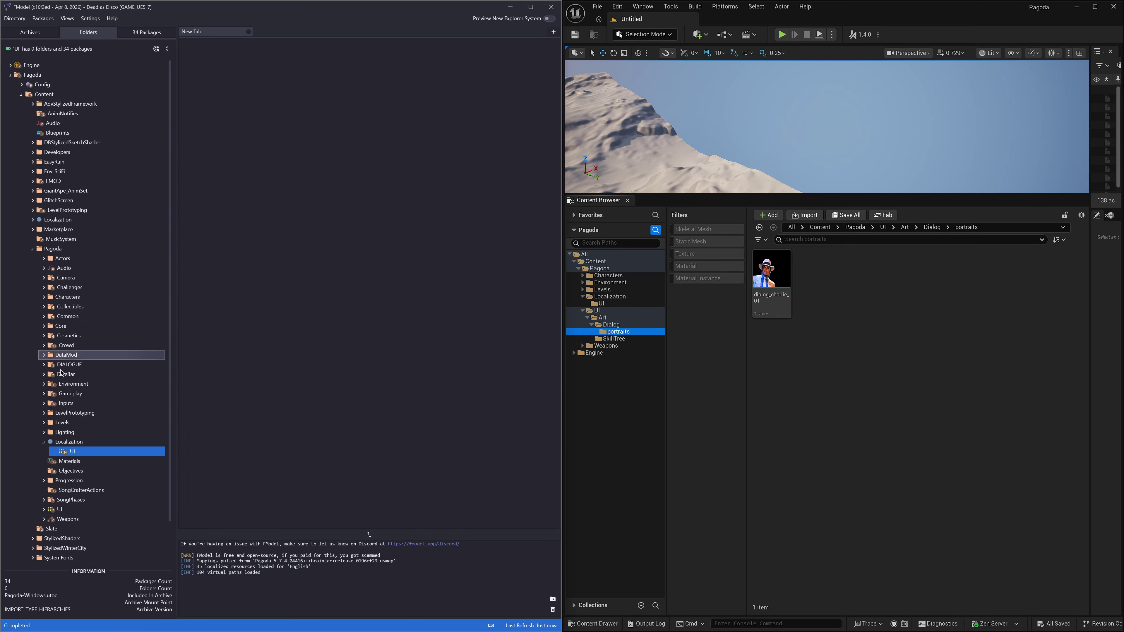
double_click(60, 510)
scroll(80, 483, "down", 4)
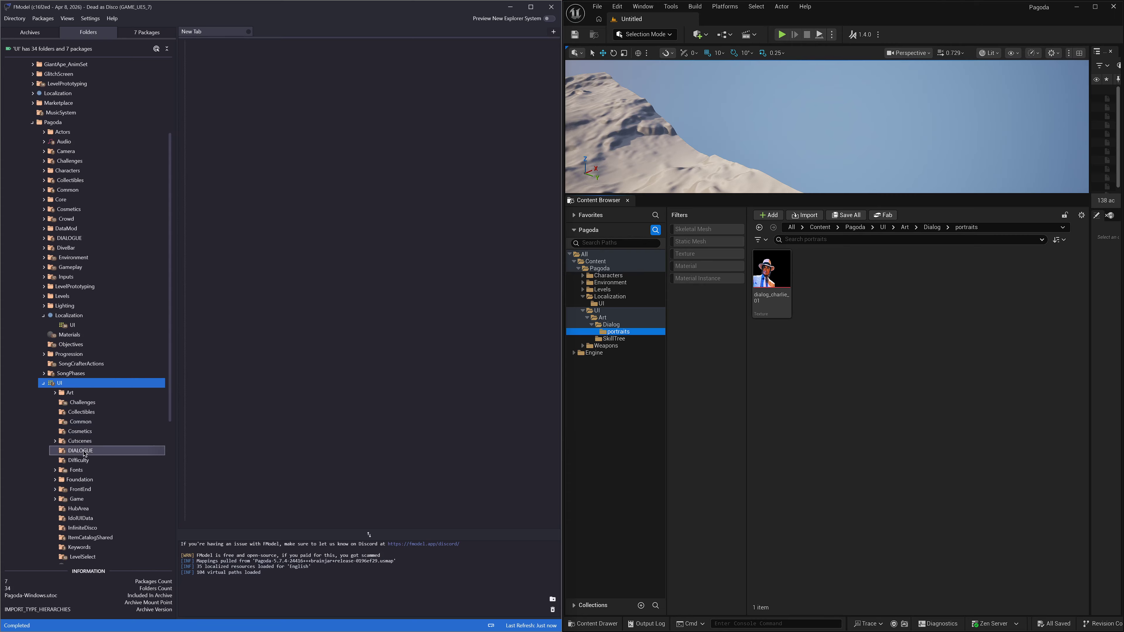
double_click(74, 395)
double_click(86, 441)
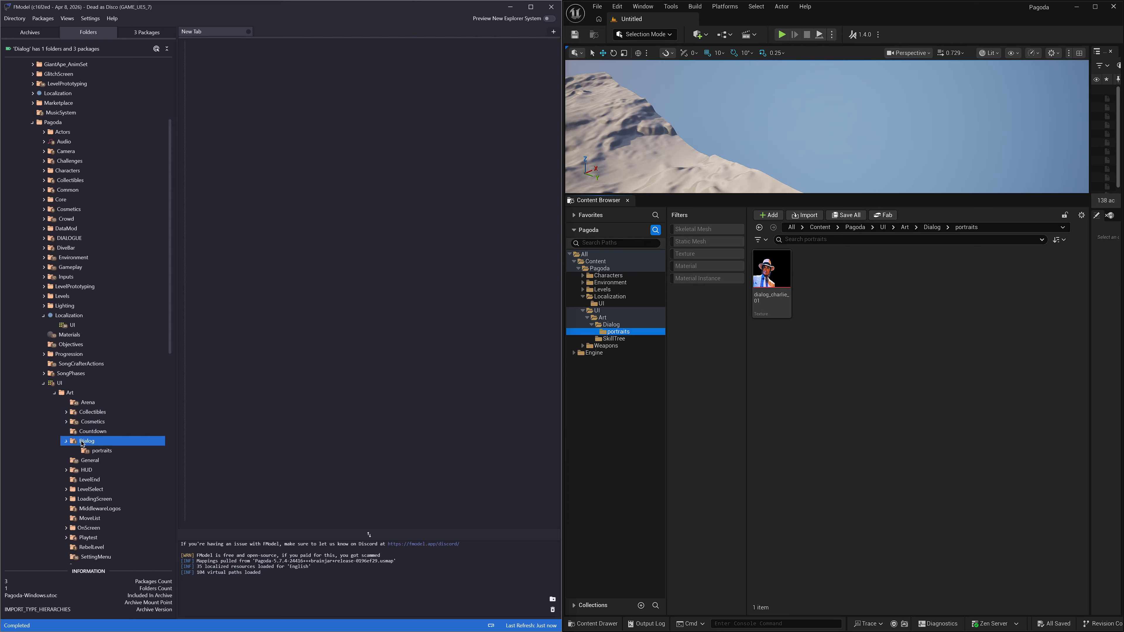
double_click(92, 451)
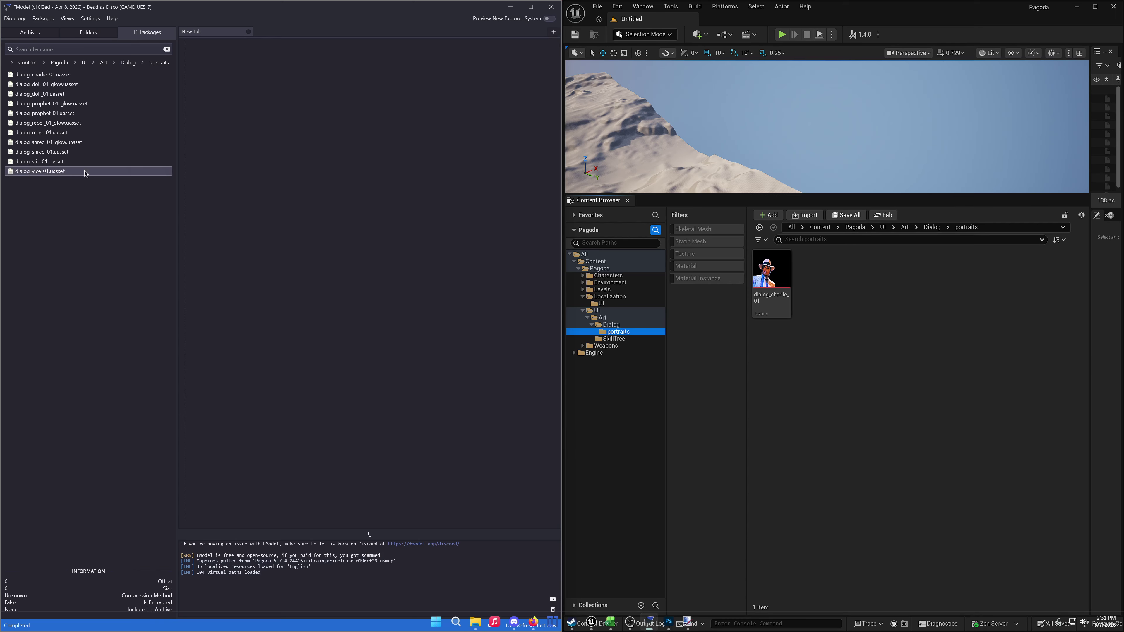
Preview the dialog_charlie_01.uasset portrait texture from the portraits folder in FModel.
left_click(36, 78)
double_click(43, 77)
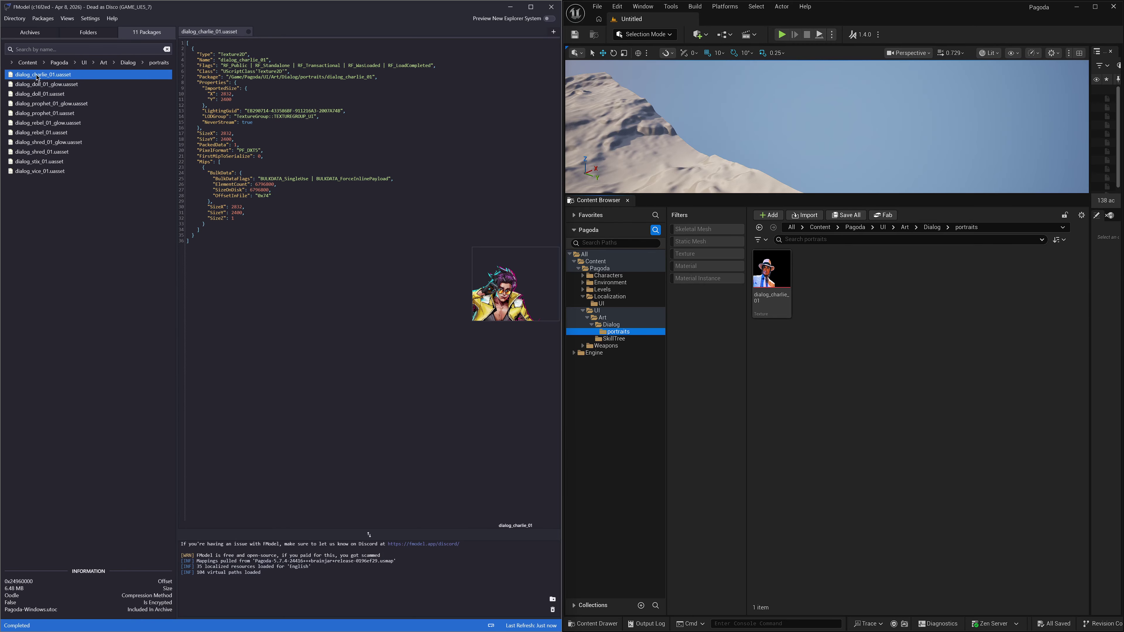
right_click(43, 77)
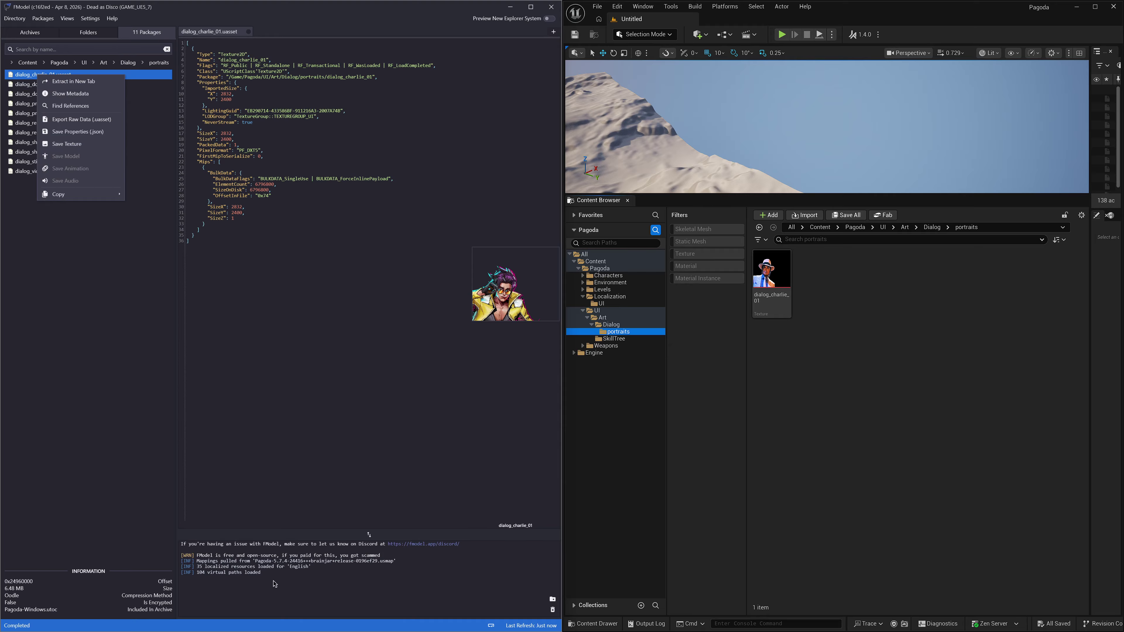
left_click(506, 257)
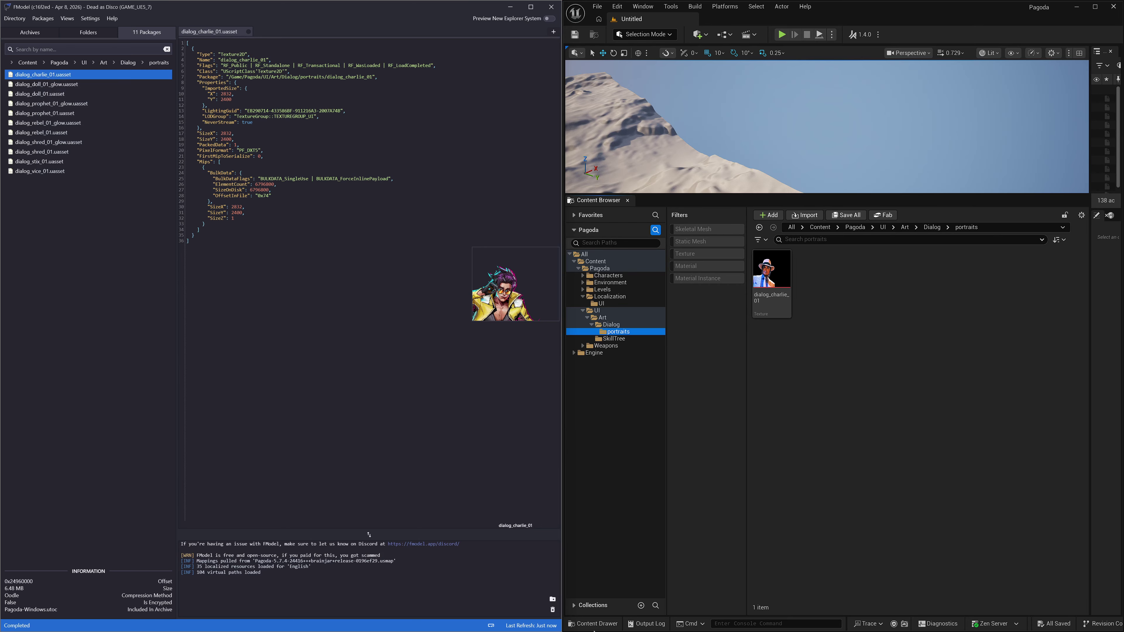
Switch to Photoshop, inspect the Alpha 1 channel of dialog_charlie_01.tga, and return to the RGB image and its layers.
left_click(668, 621)
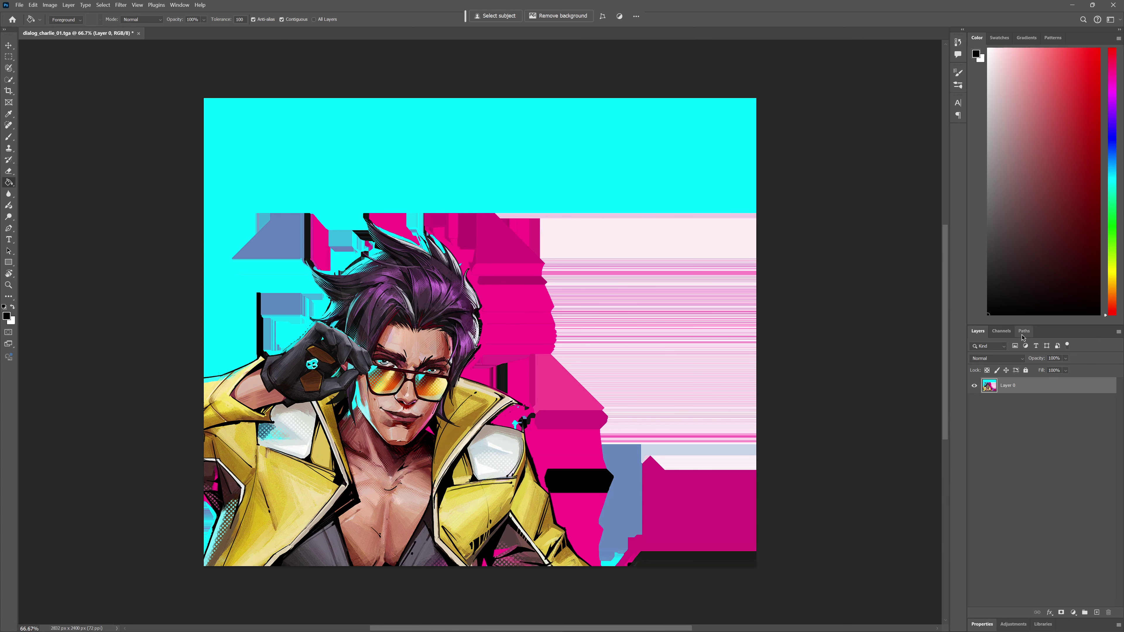
left_click(1005, 330)
left_click(1005, 404)
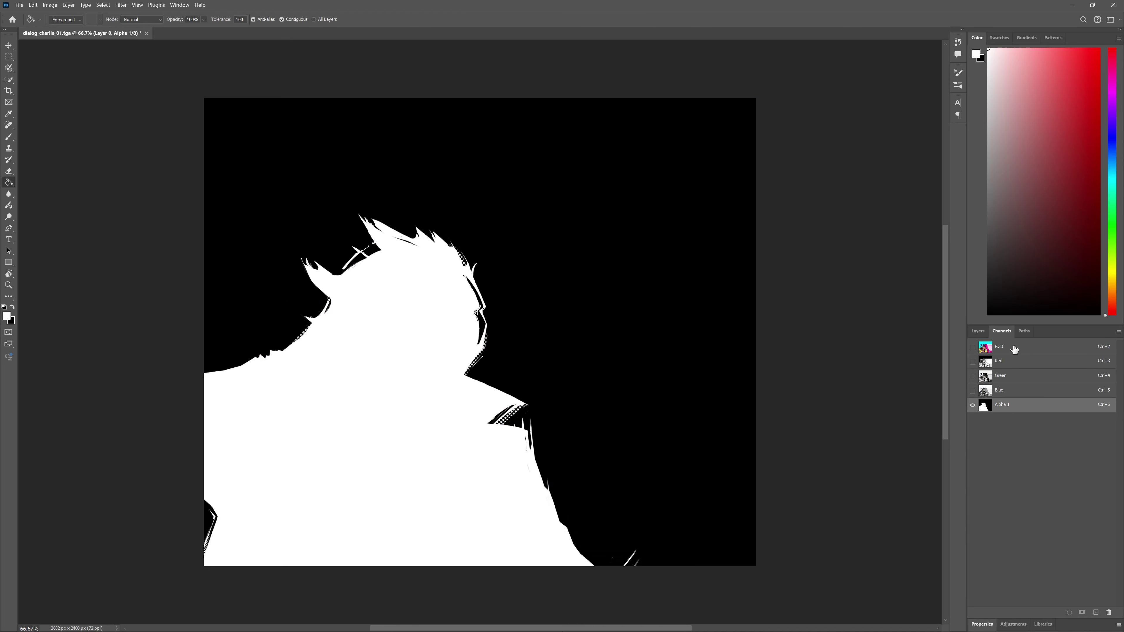
left_click(1012, 349)
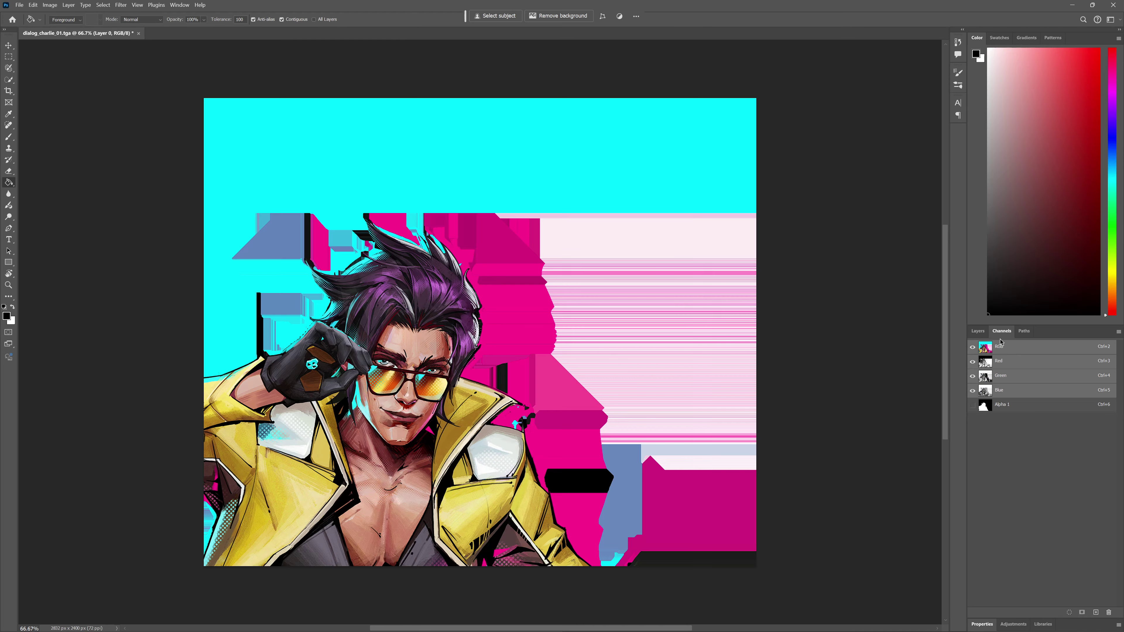
left_click(978, 331)
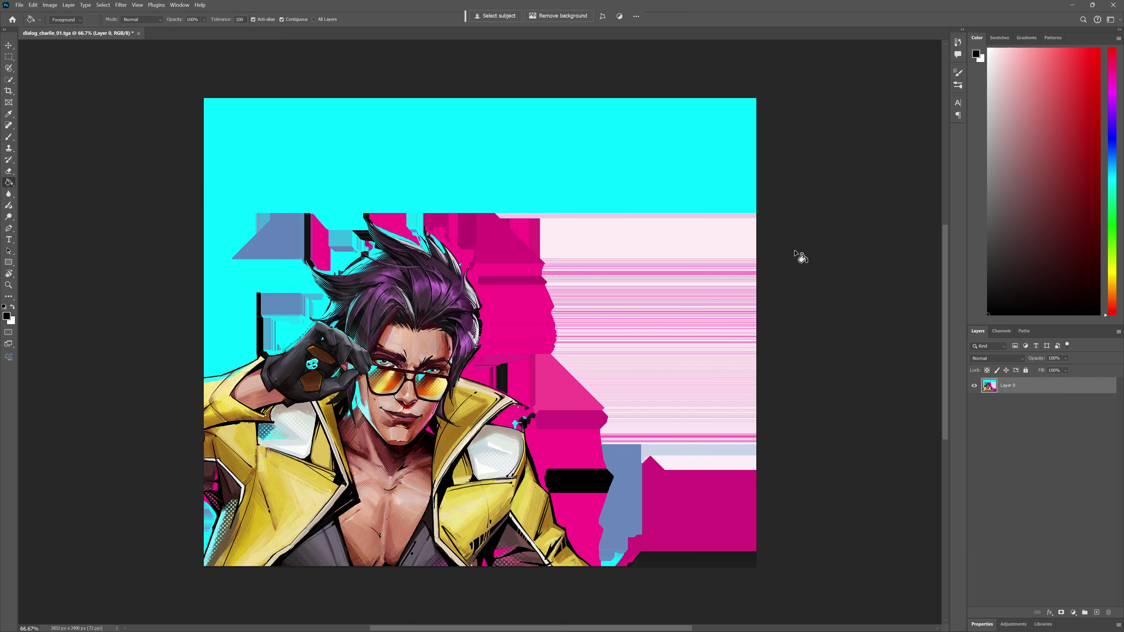
Place the Cyclops image from the Downloads folder into the portrait document as an embedded layer.
left_click(20, 5)
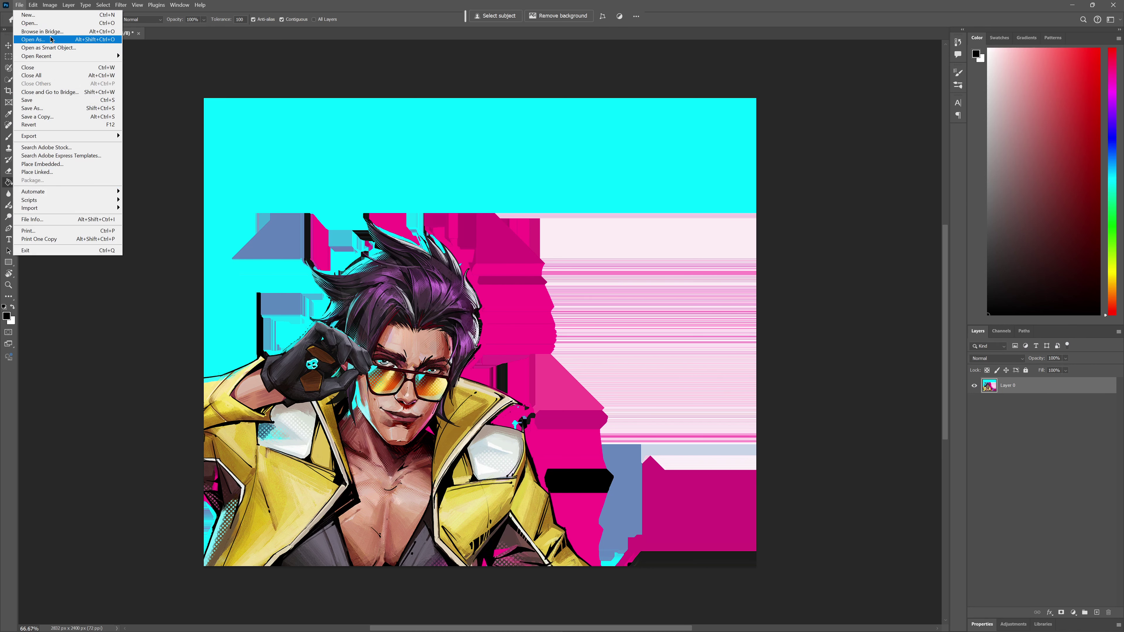
left_click(45, 164)
left_click(434, 247)
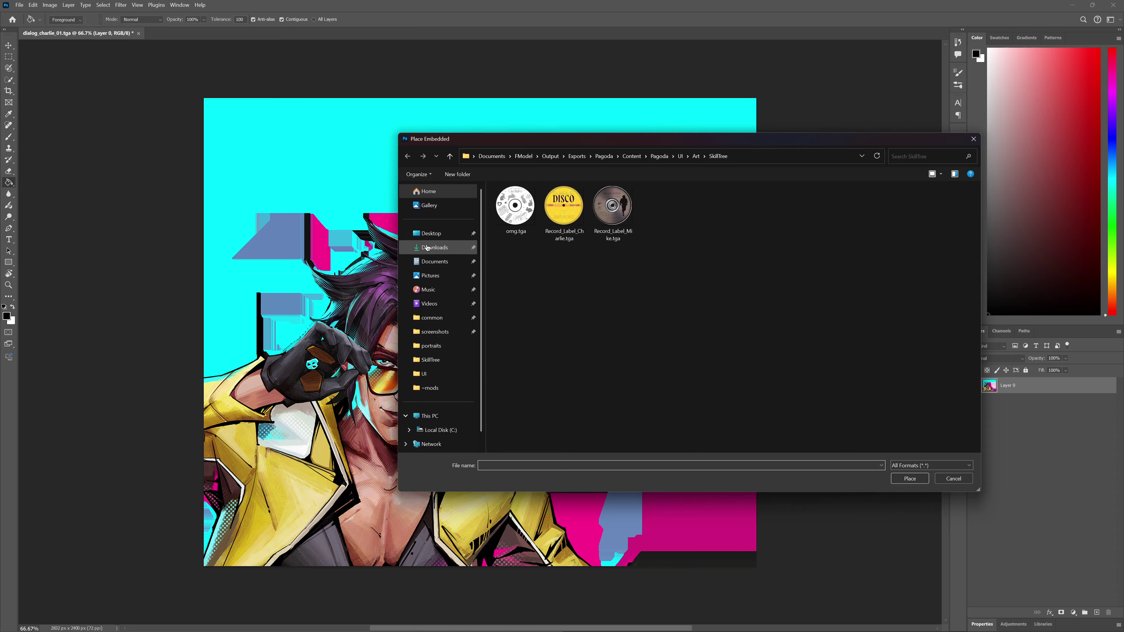
left_click(575, 221)
double_click(575, 220)
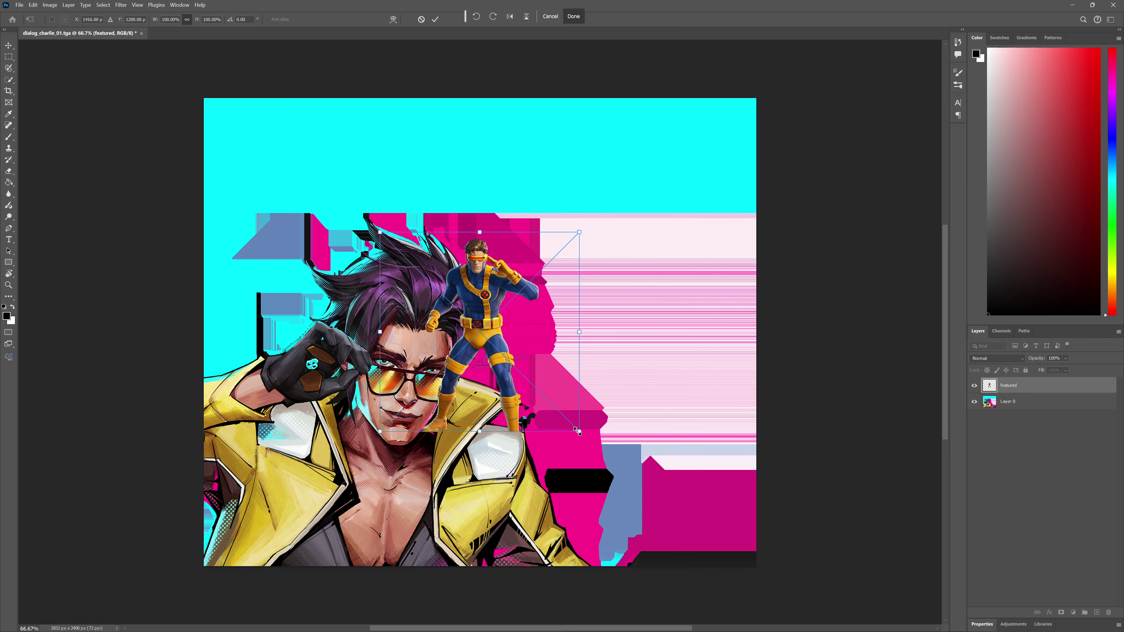
Scale the placed Cyclops image up to about 415% and position its upper body over Charlie's portrait.
left_click_drag(577, 432, 860, 613)
left_click_drag(645, 400, 397, 403)
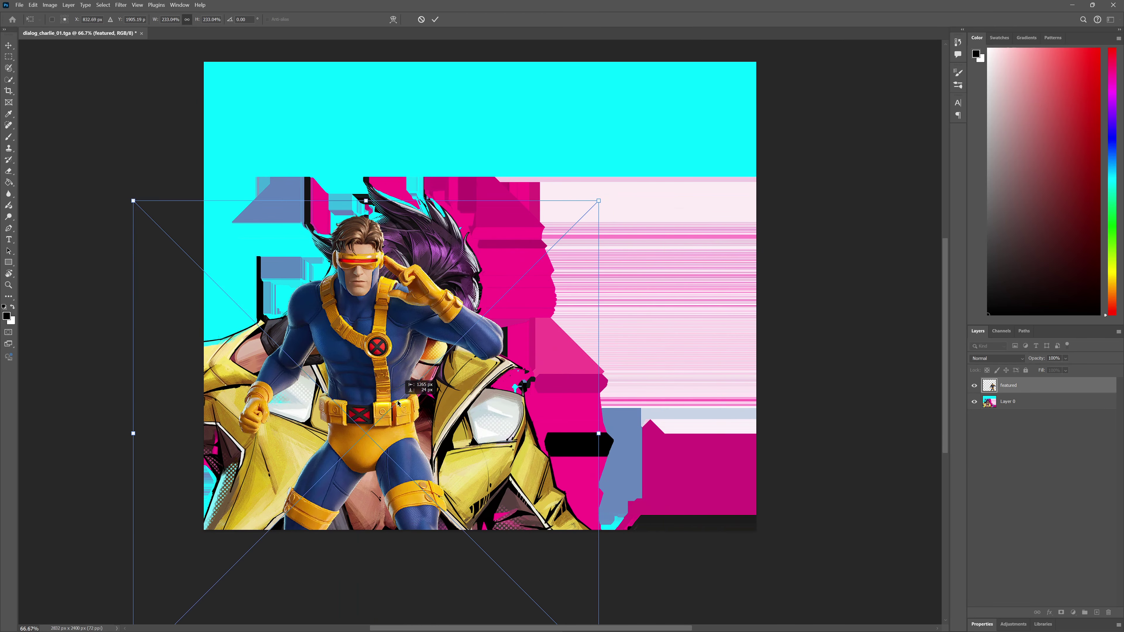
left_click_drag(598, 200, 778, 51)
left_click_drag(422, 325, 333, 513)
left_click_drag(688, 238, 830, 97)
left_click_drag(468, 350, 440, 453)
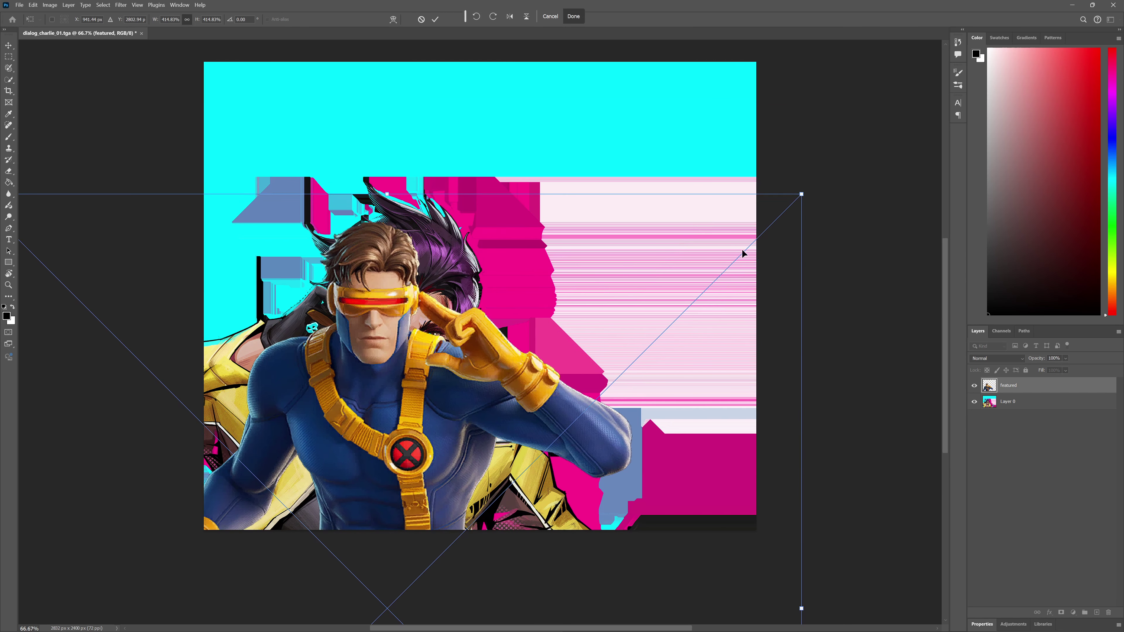
Rotate the Cyclops image about 5.6° clockwise, enlarge it to about 429%, reposition it over Charlie, and apply the transform.
left_click_drag(824, 181, 846, 233)
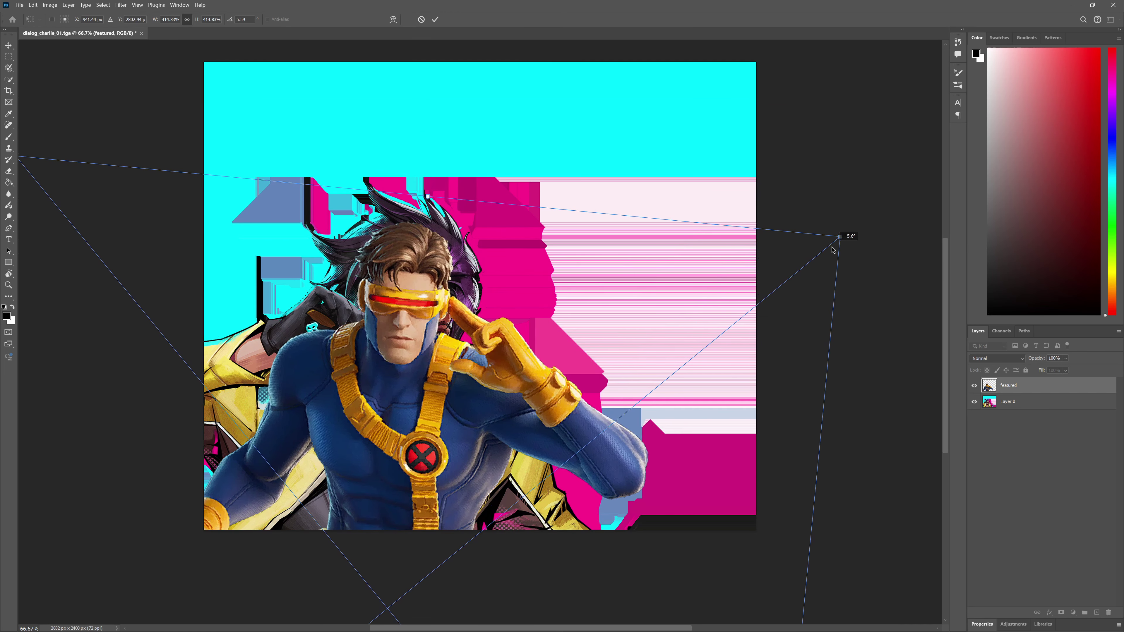
left_click_drag(438, 377, 413, 374)
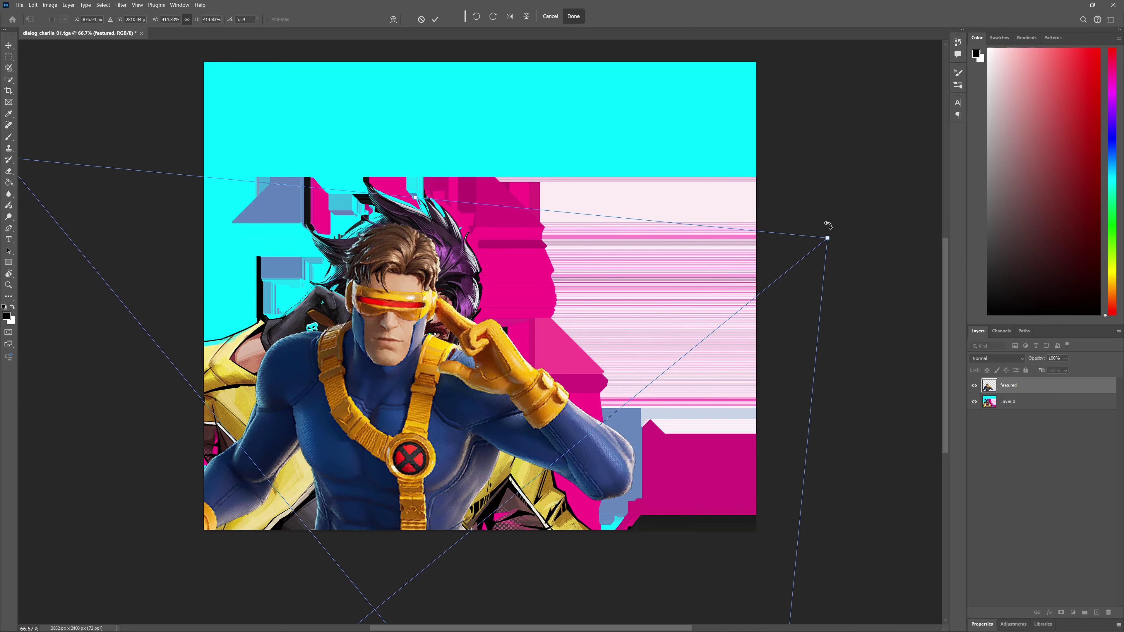
left_click_drag(829, 238, 845, 220)
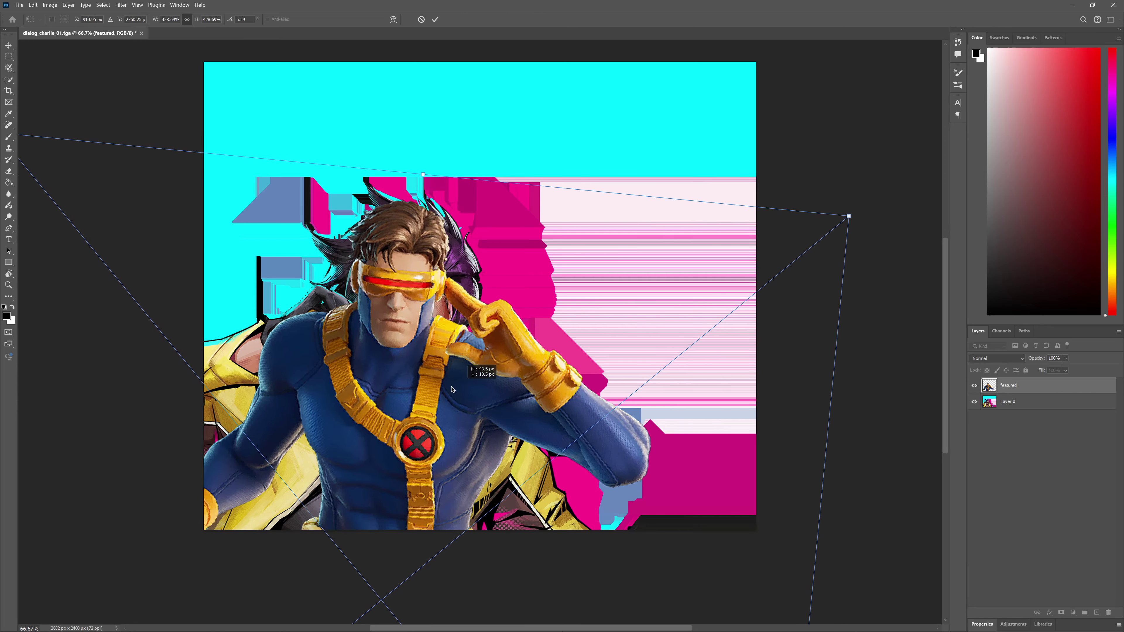
mouse_move(467, 391)
left_mouse_down()
mouse_move(456, 405)
mouse_move(469, 406)
left_mouse_up()
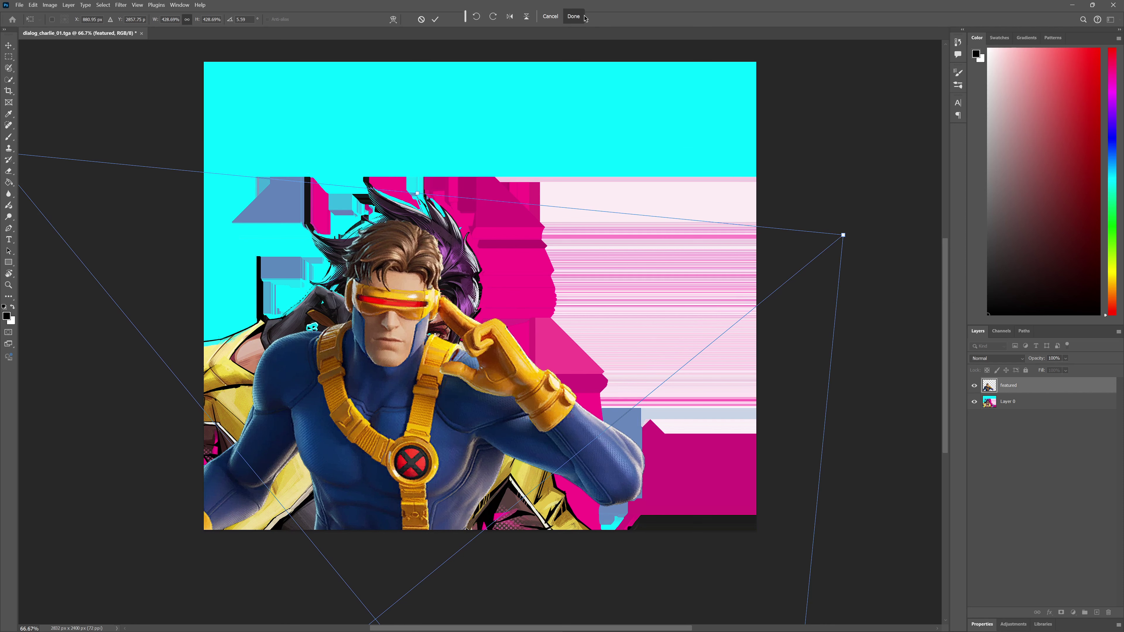
left_click(574, 17)
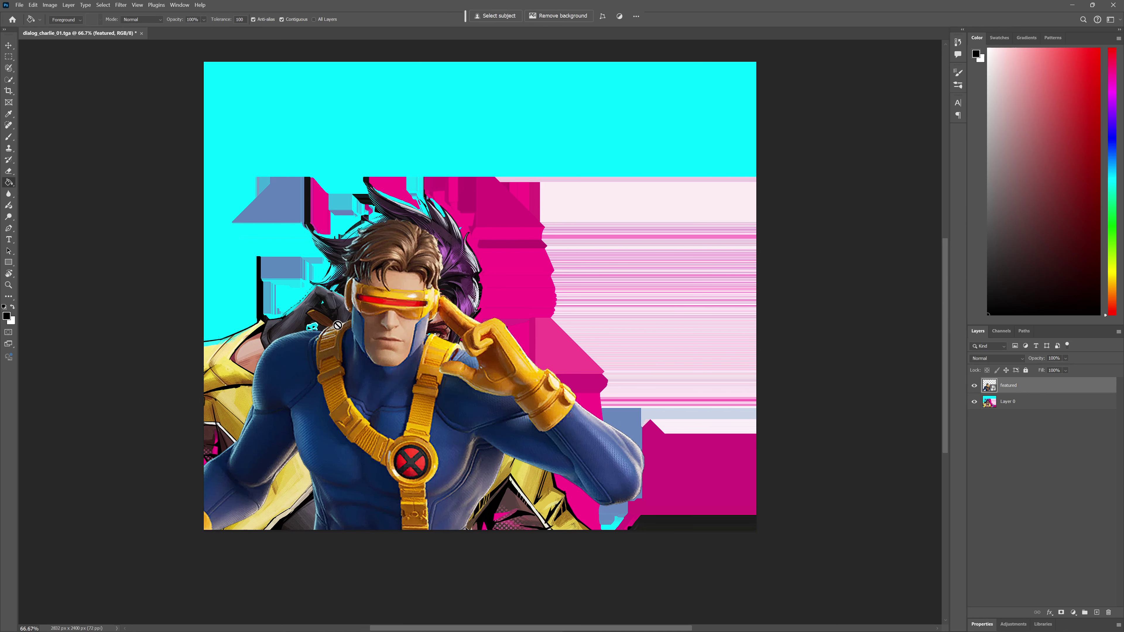
Load the Cyclops layer's outline as a selection and fill it with white on a new layer.
scroll(380, 330, "up", 1)
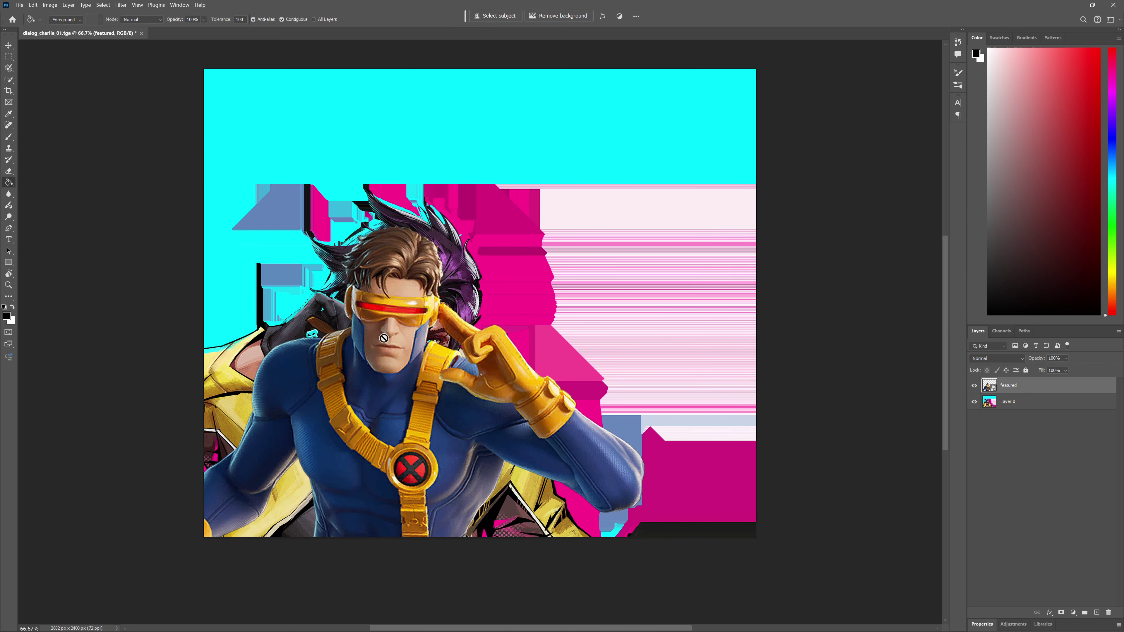
left_click(989, 385, "ctrl")
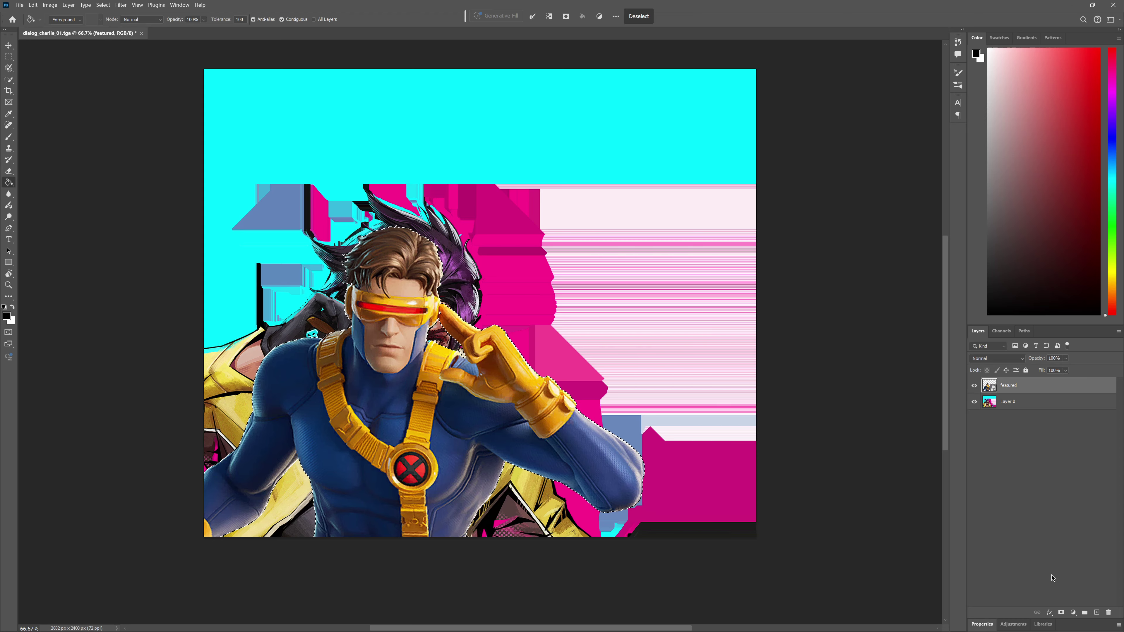
left_click(1097, 613)
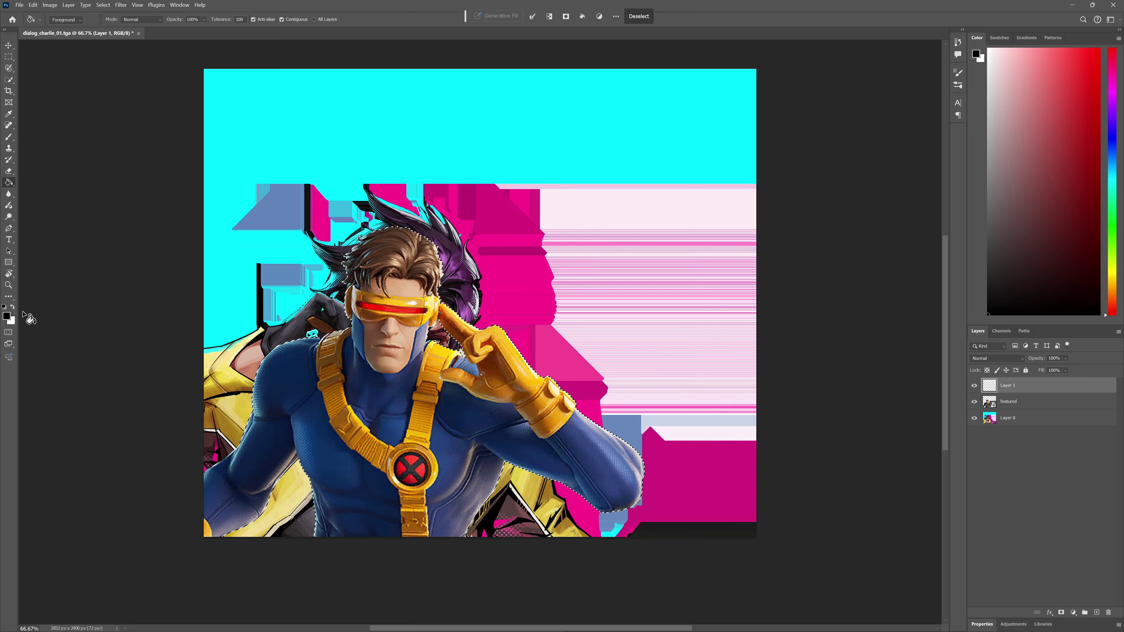
left_click(12, 308)
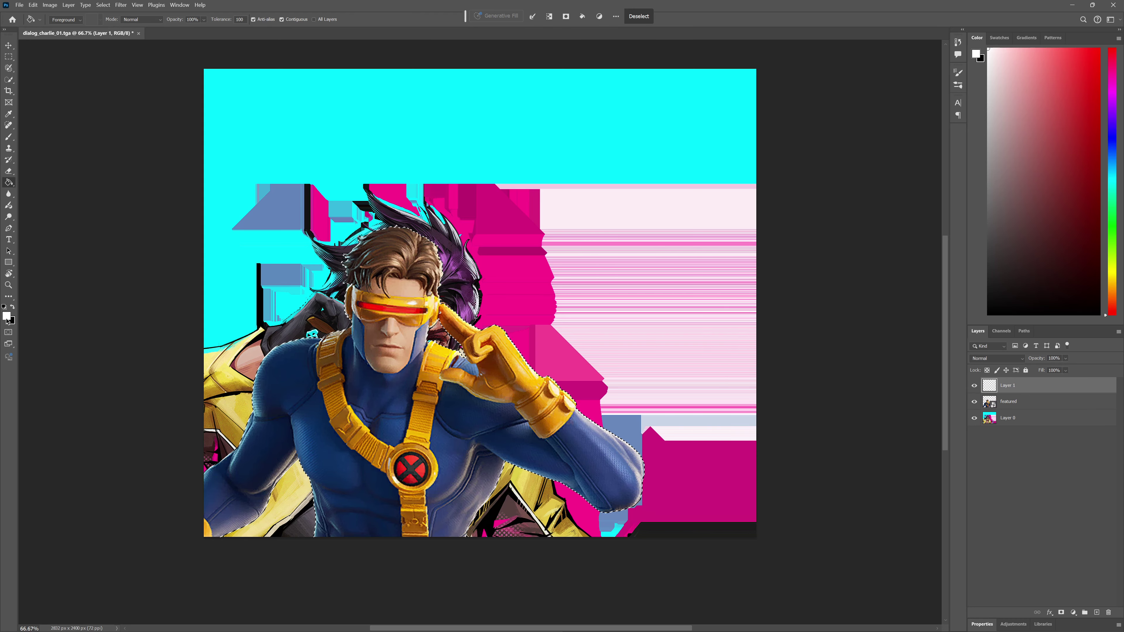
left_click(389, 362)
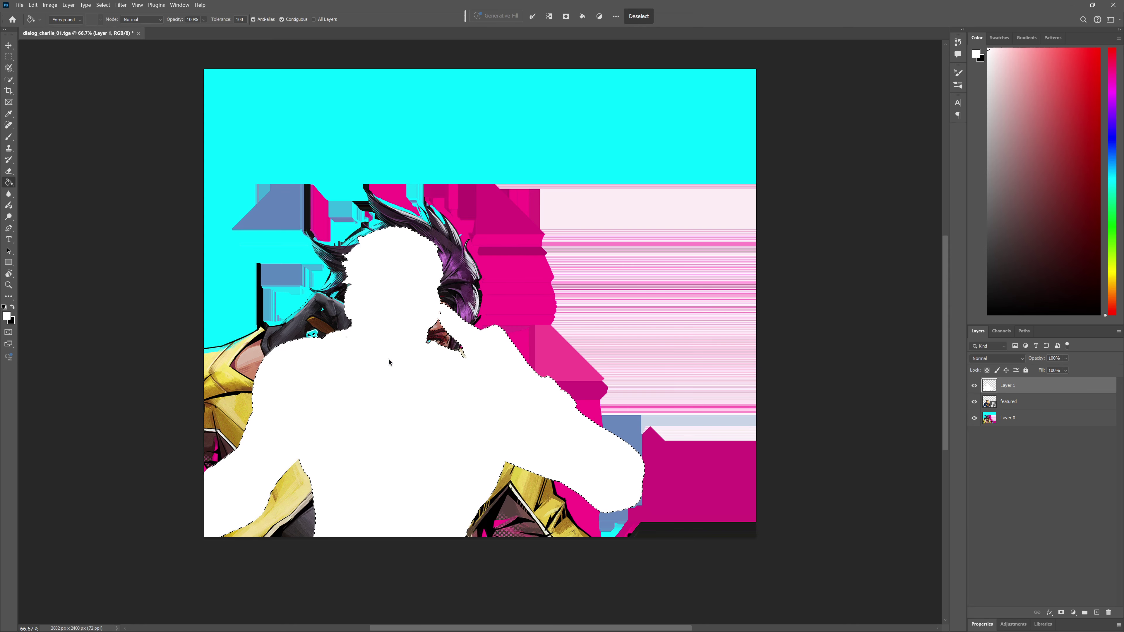
Add a new layer beneath the white silhouette, clear the selection, and fill that layer with black.
left_click(1096, 612)
left_click_drag(1013, 385, 1019, 402)
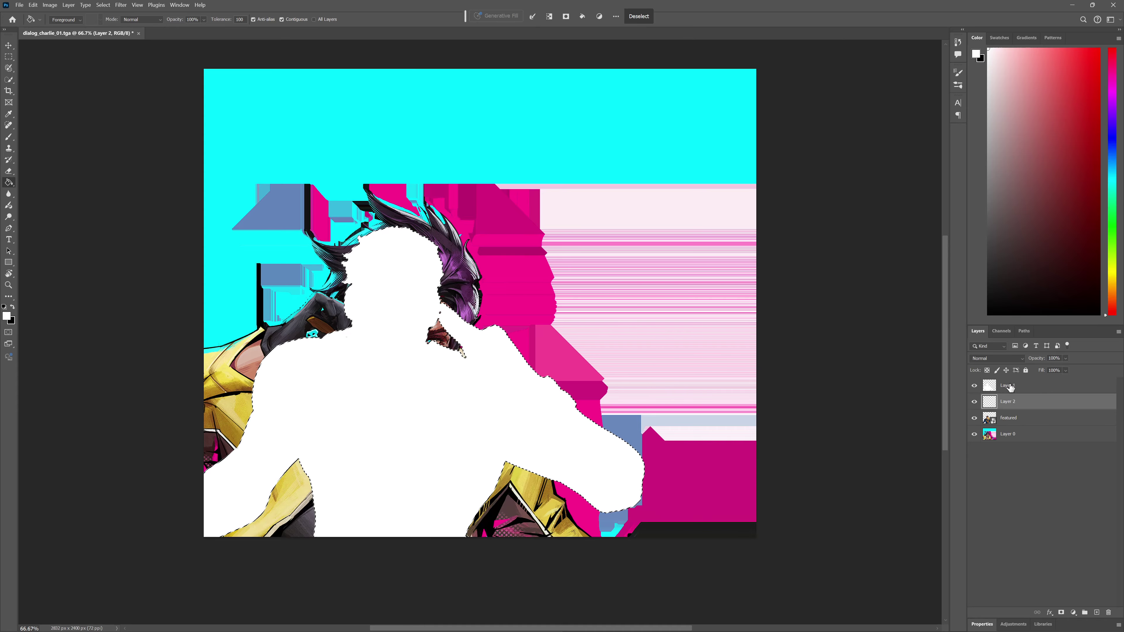
left_click(13, 307)
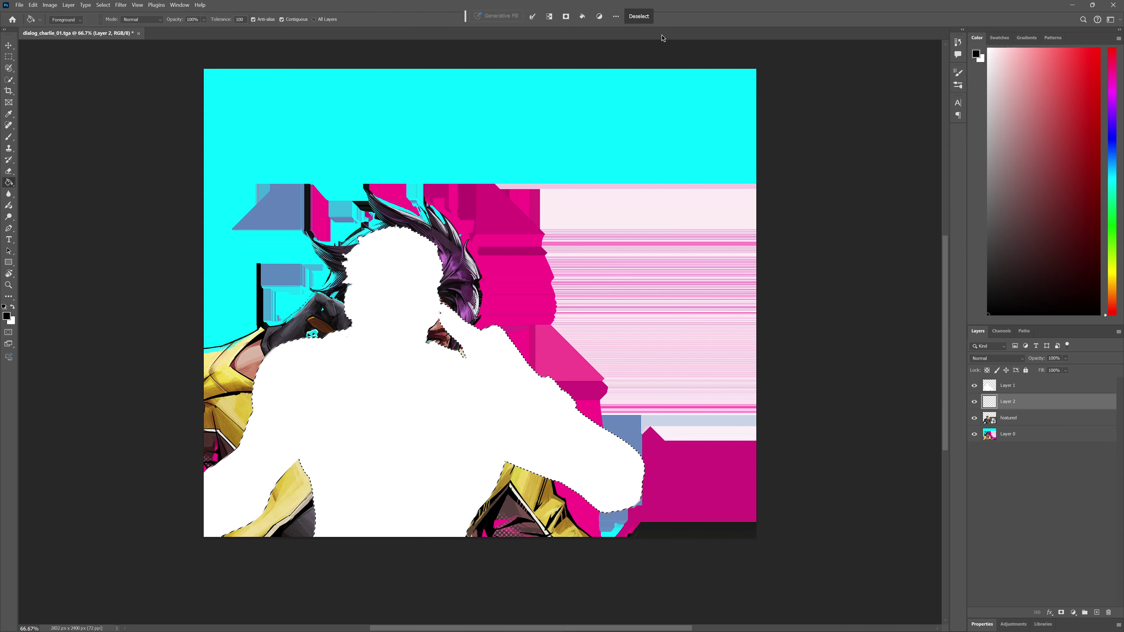
key("ctrl+d")
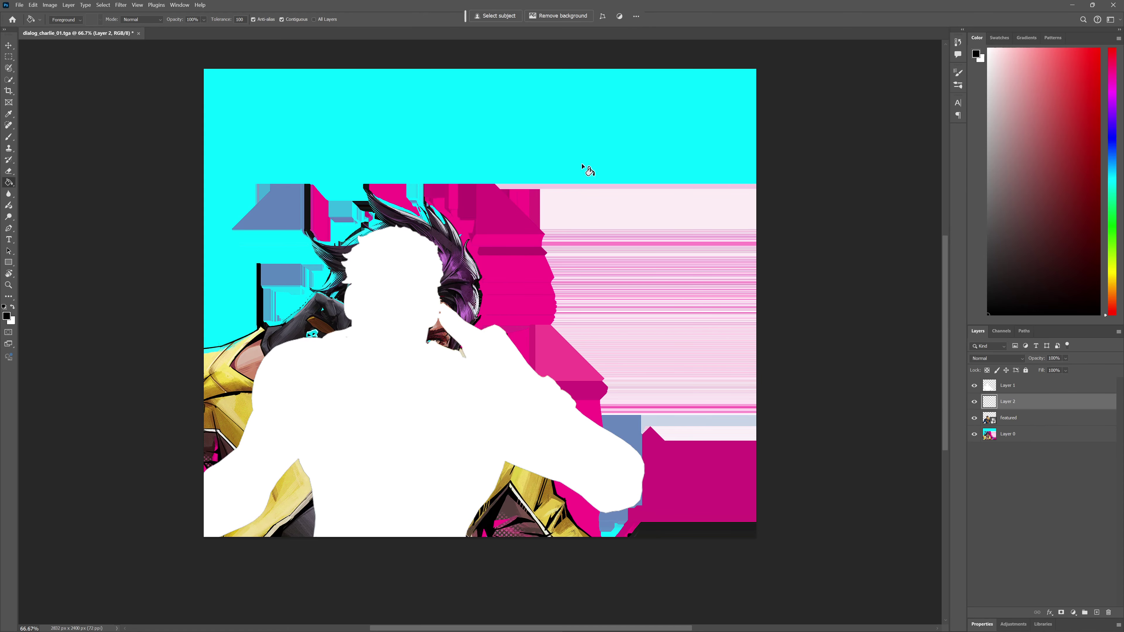
left_click(638, 257)
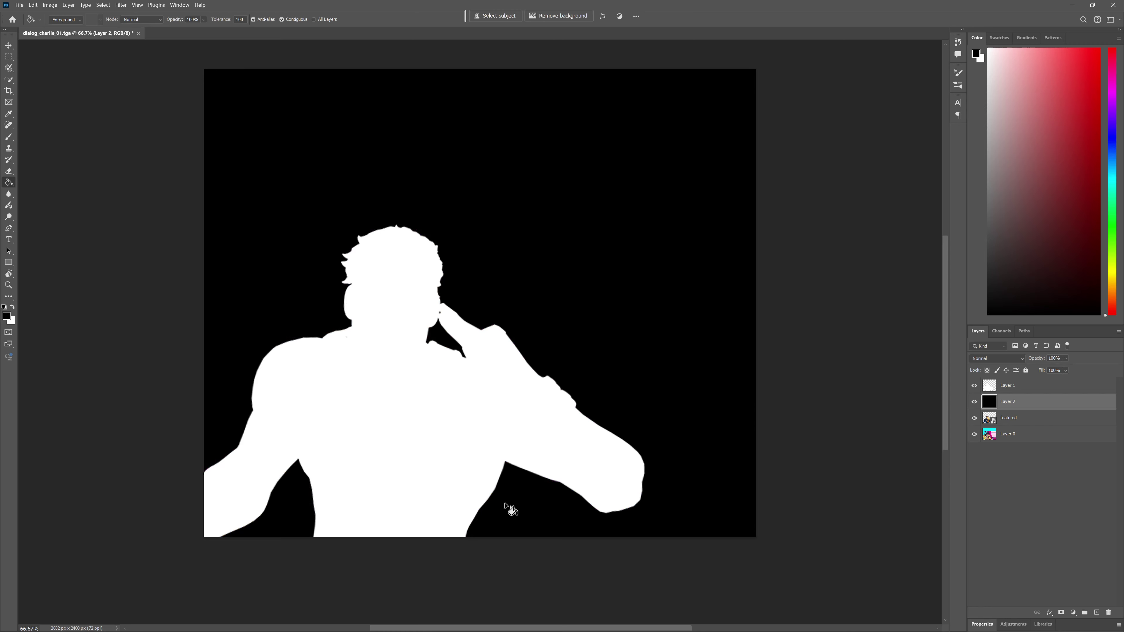
Merge the white silhouette layer and the black background layer into one mask layer.
left_click(1010, 389)
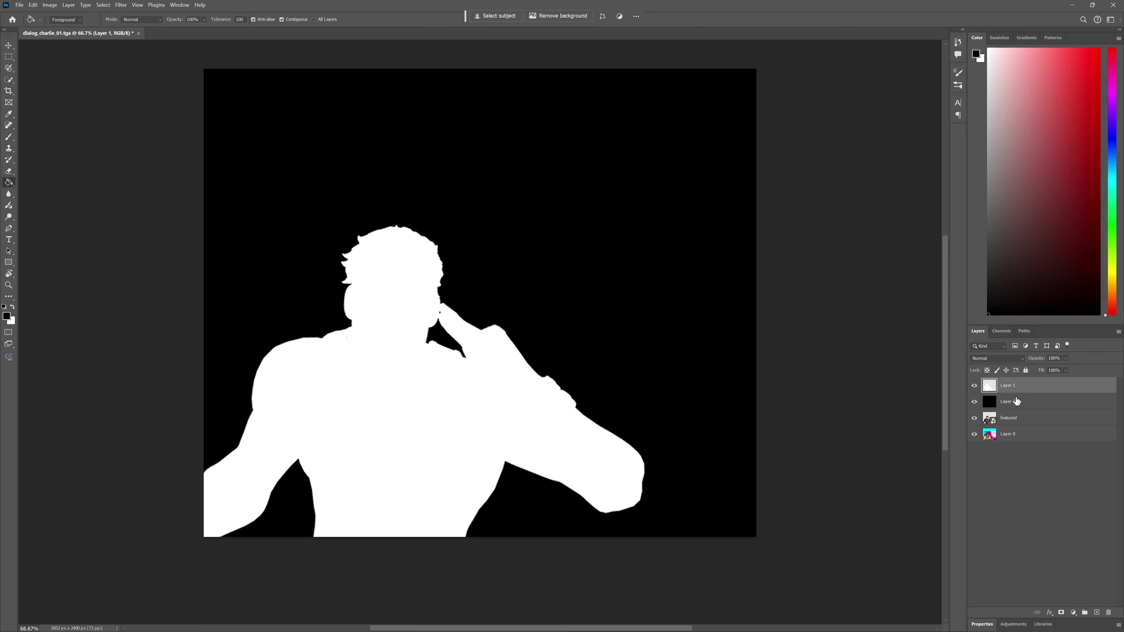
left_click(1017, 400, "shift")
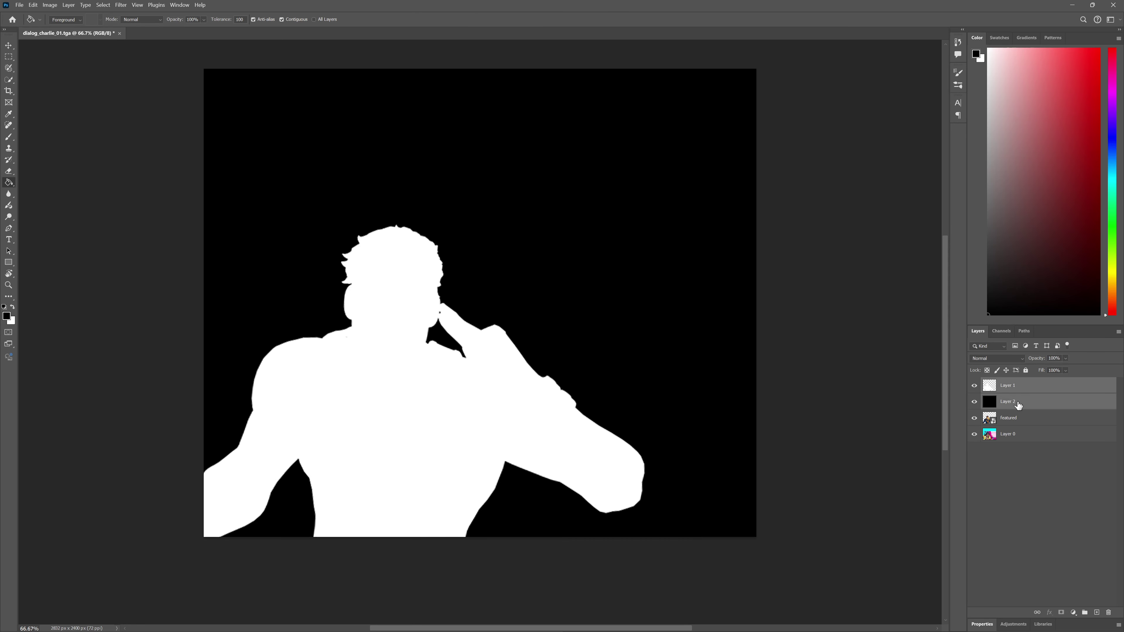
right_click(1023, 403)
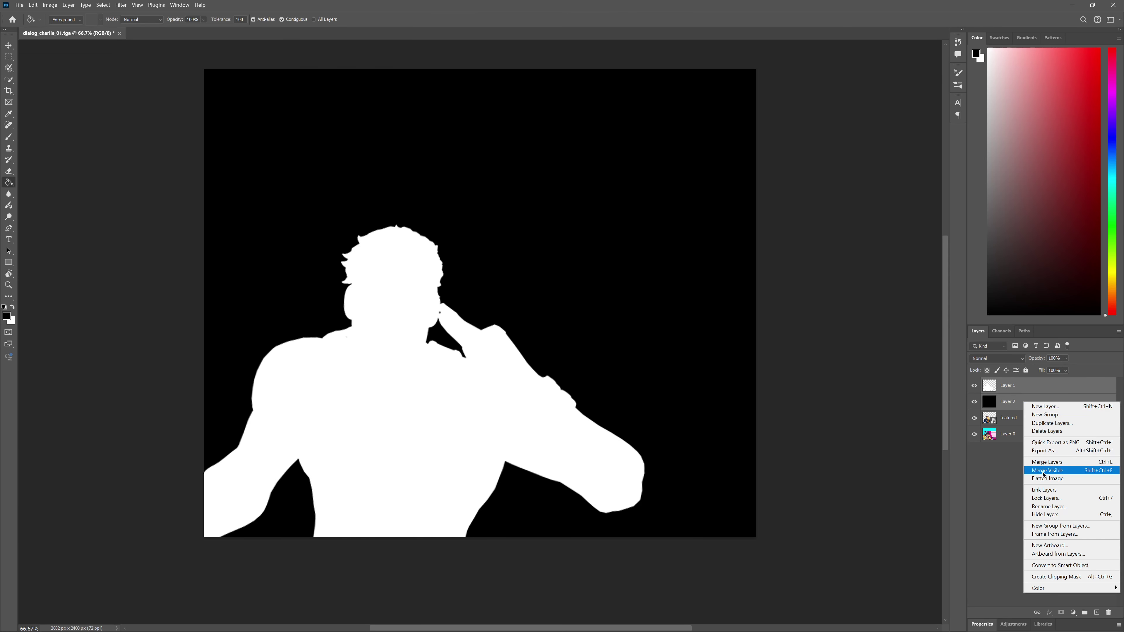
left_click(1055, 463)
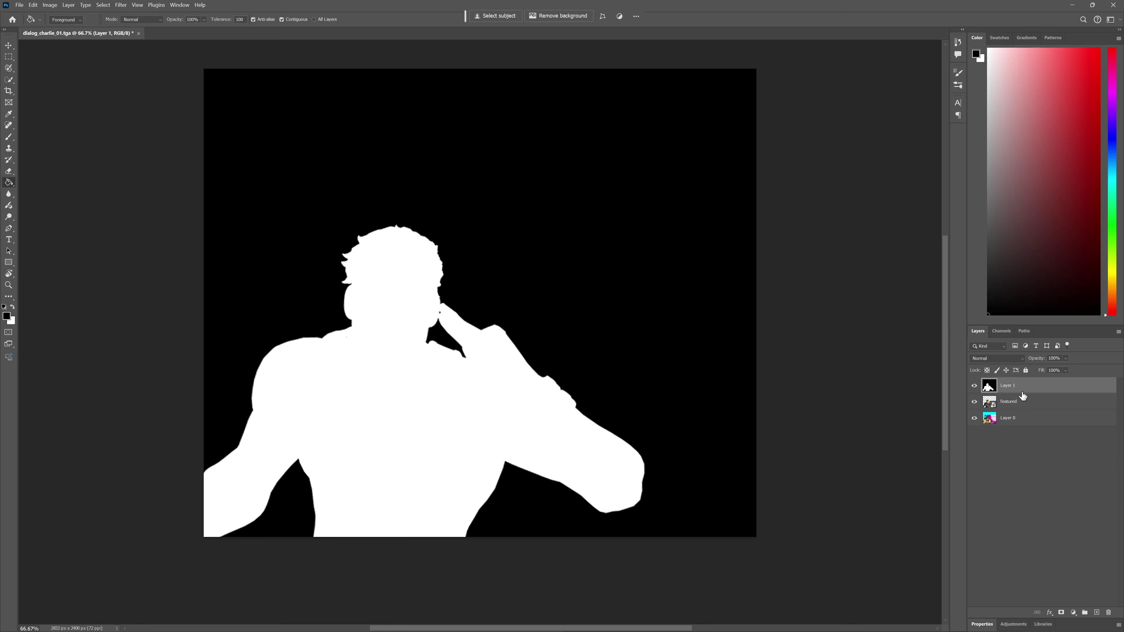
left_click(1012, 418)
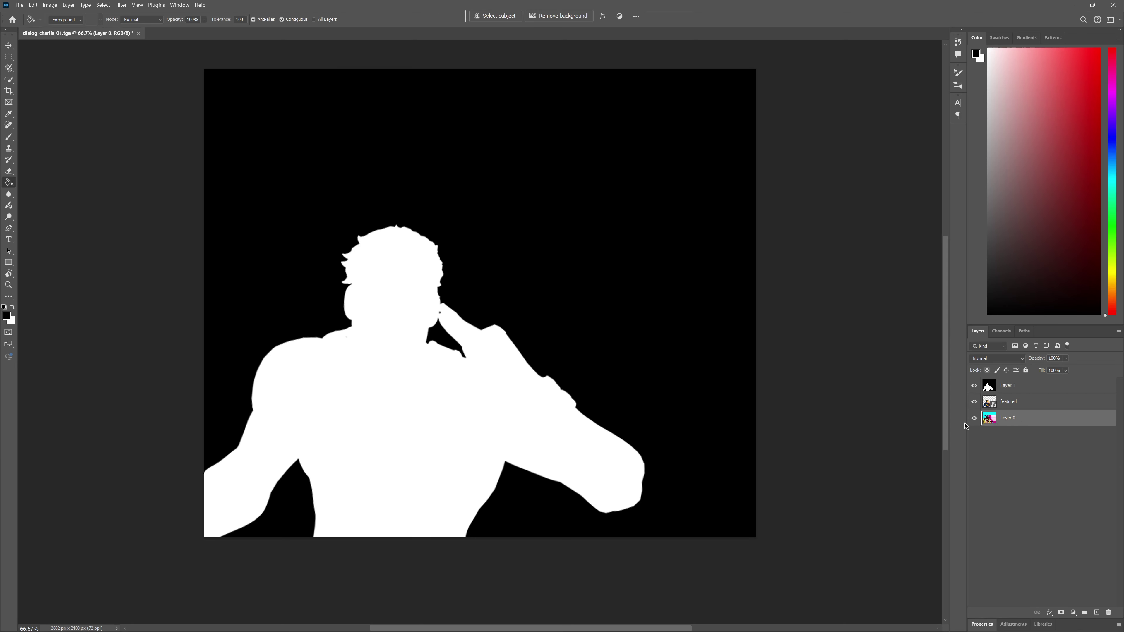
right_click(1033, 418)
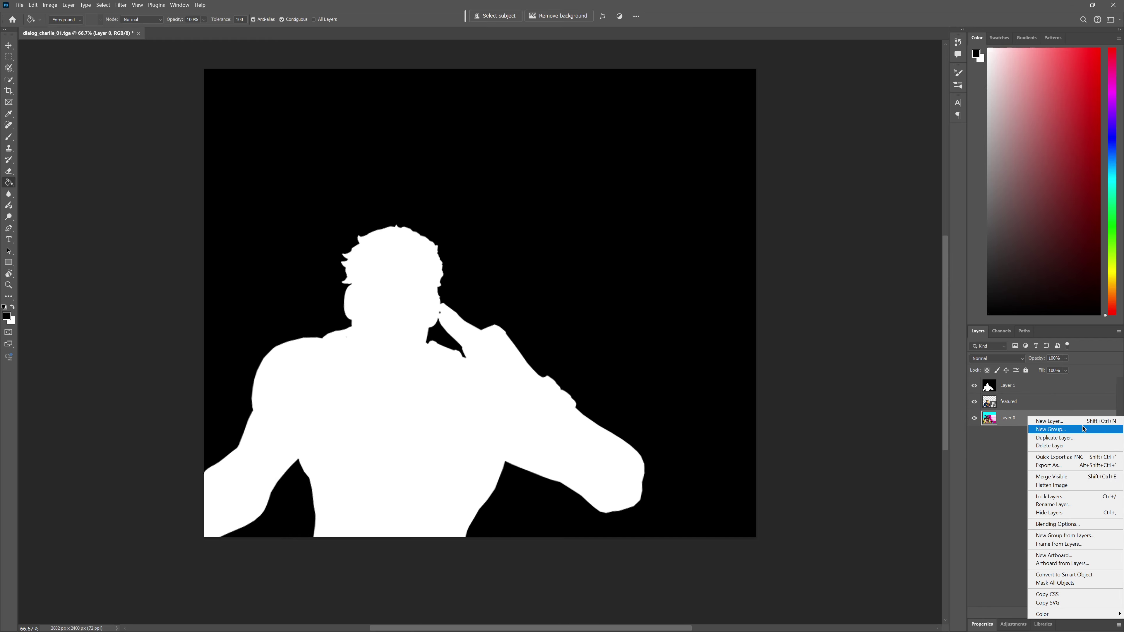
left_click(1066, 438)
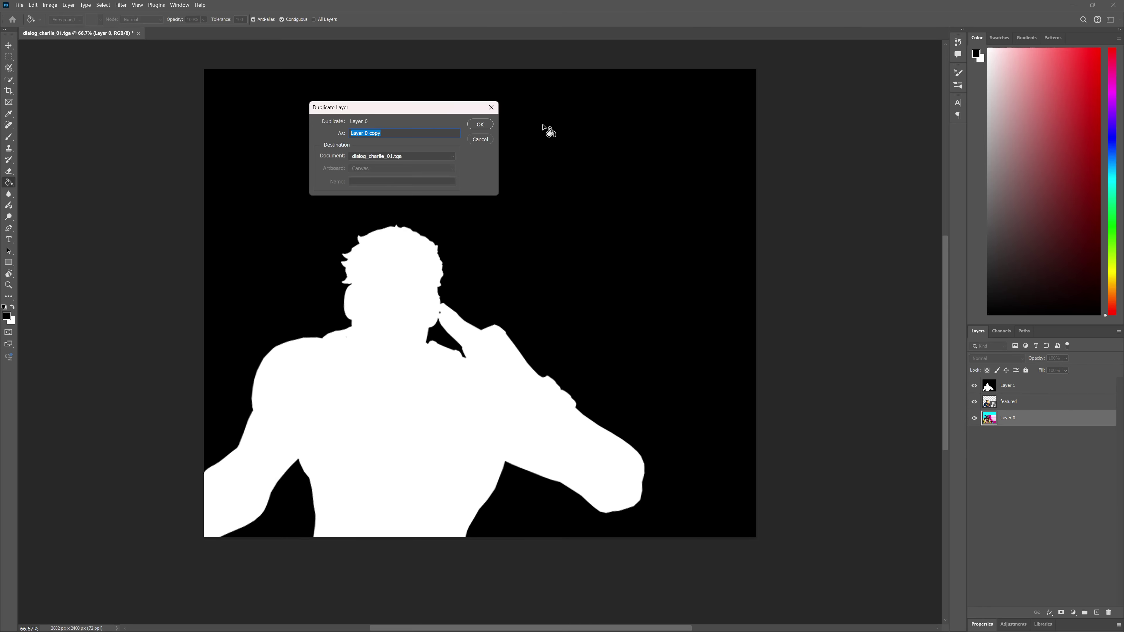
left_click(486, 135)
Delete Layer 0 with the original Charlie portrait and select the black-and-white silhouette layer.
right_click(1058, 413)
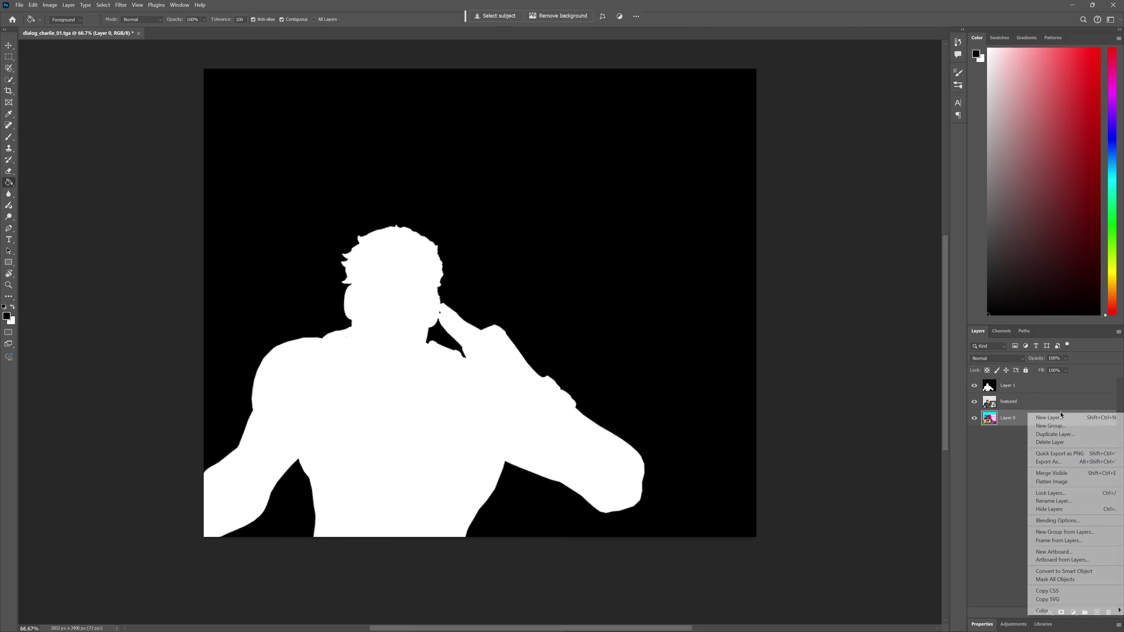
left_click(1062, 443)
left_click(1015, 388)
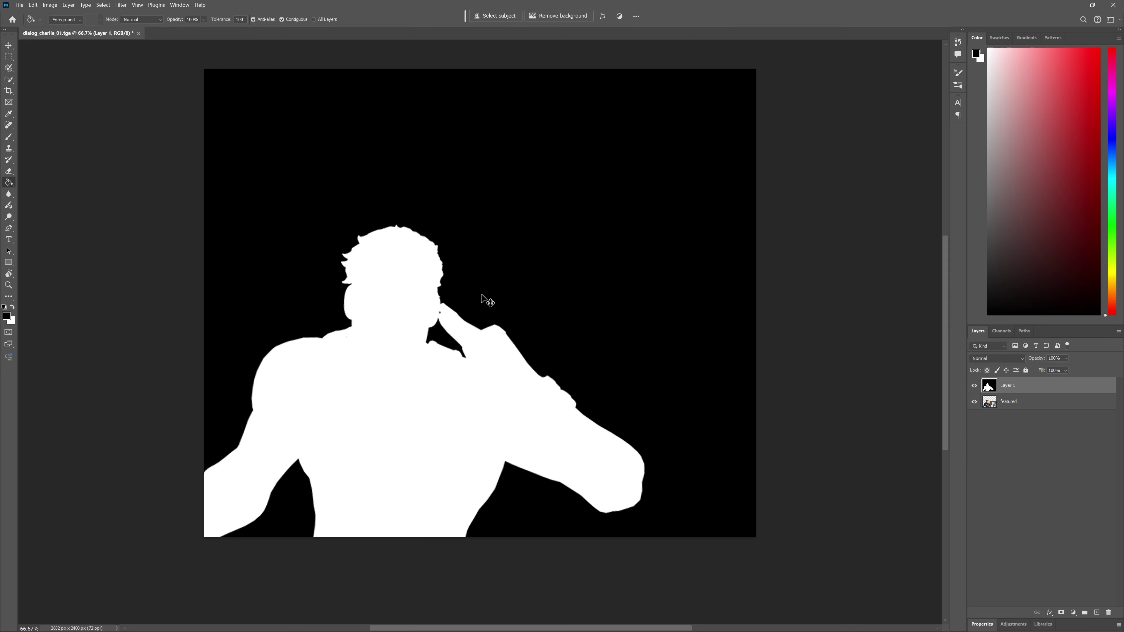
Copy the entire black-and-white silhouette from Layer 1, hide that layer, and make the featured layer active.
key("ctrl+a")
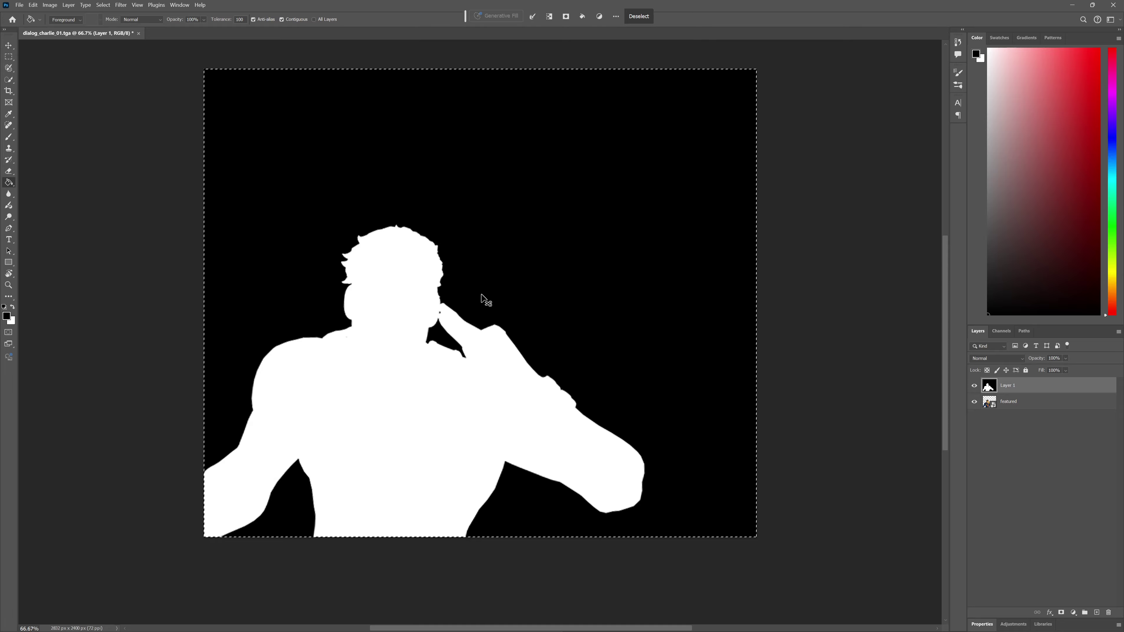
left_click(974, 385)
left_click(1026, 403)
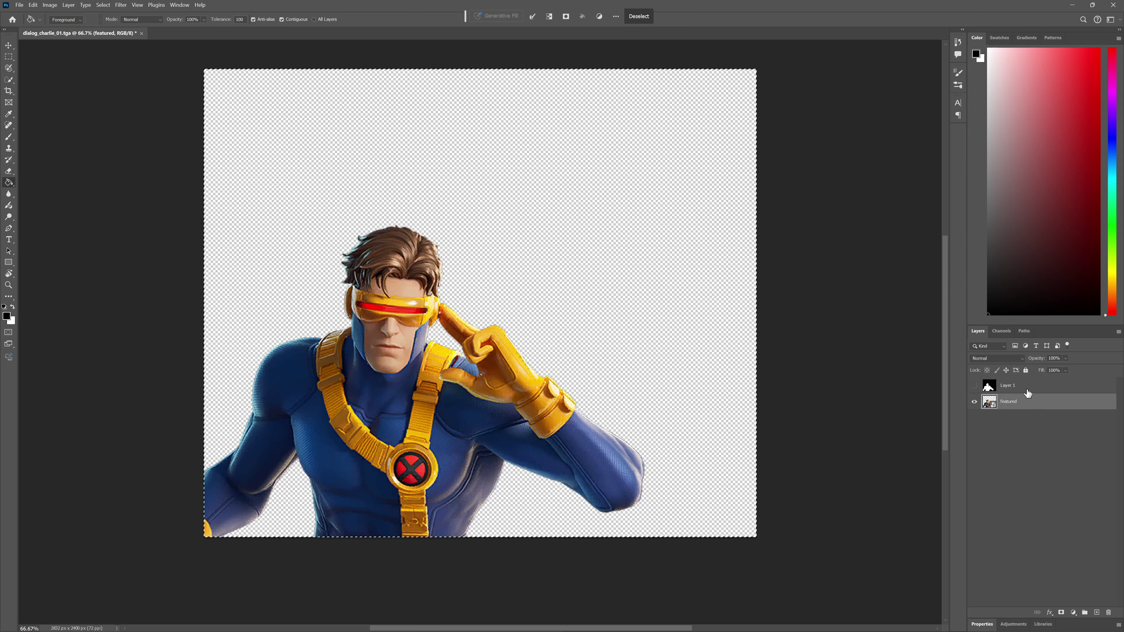
Paste the copied silhouette into the Alpha 1 channel over the old Charlie mask, and clear the selection.
left_click(1001, 331)
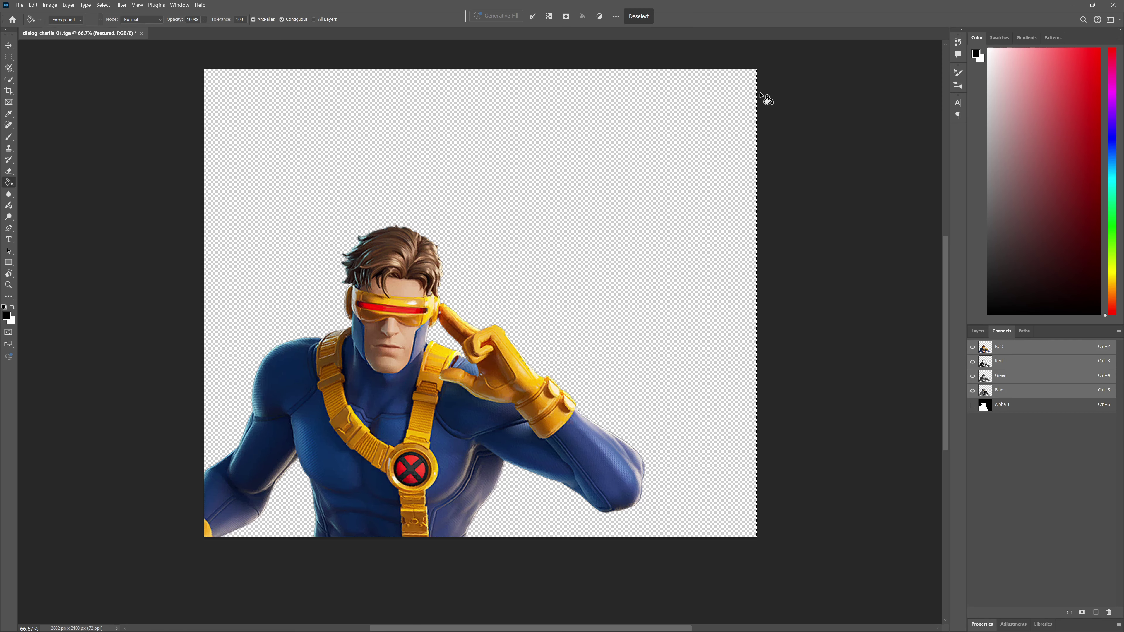
left_click(1031, 403)
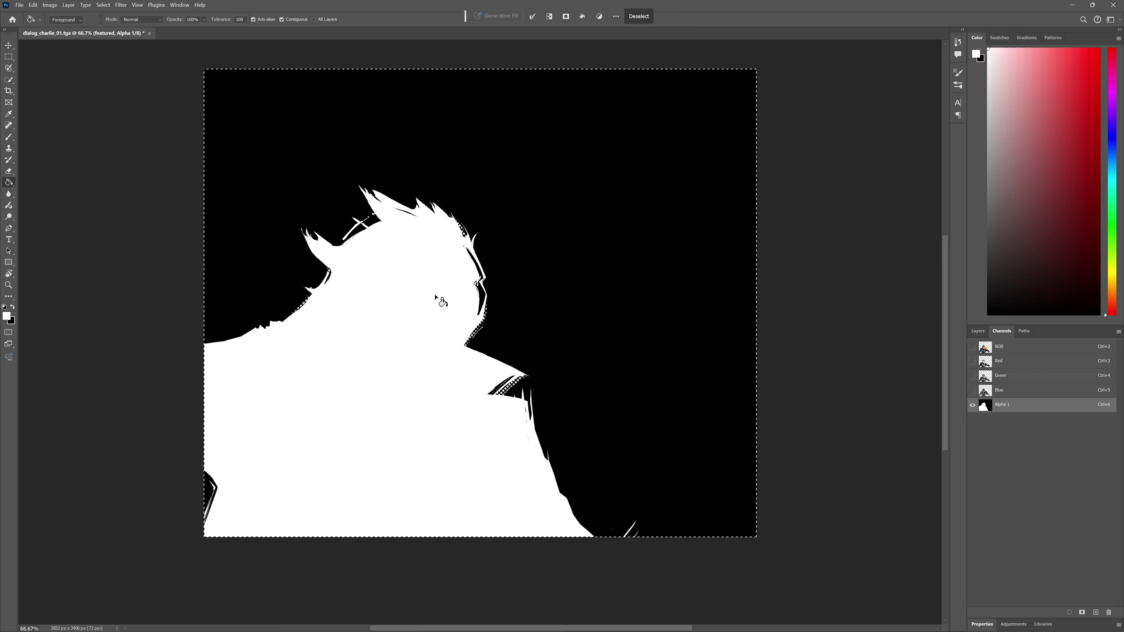
key("ctrl+v")
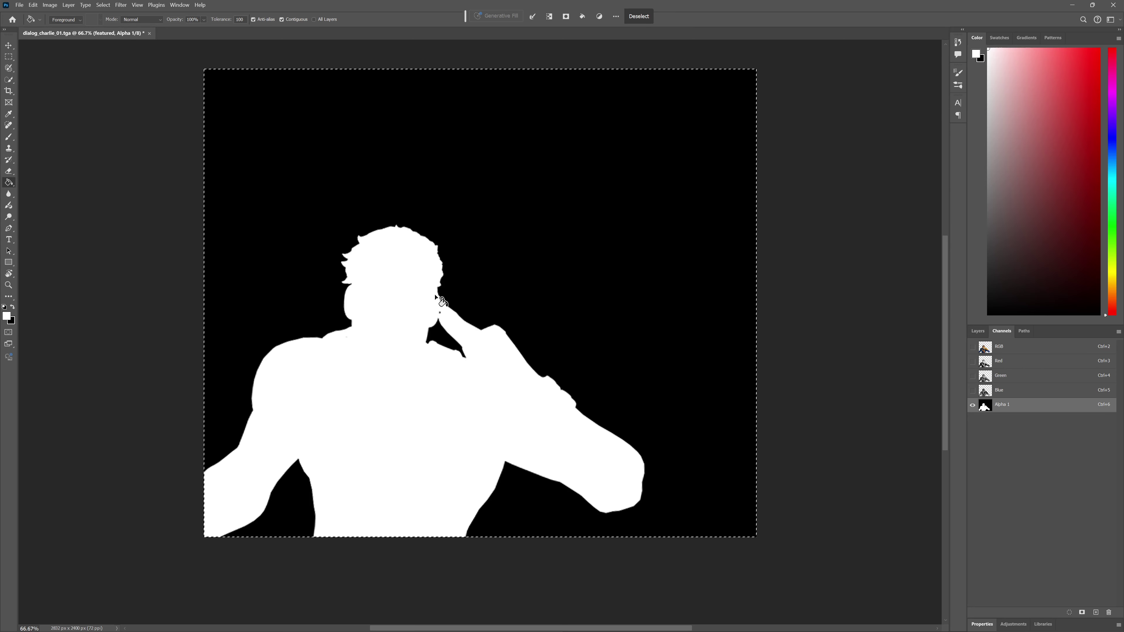
left_click(638, 16)
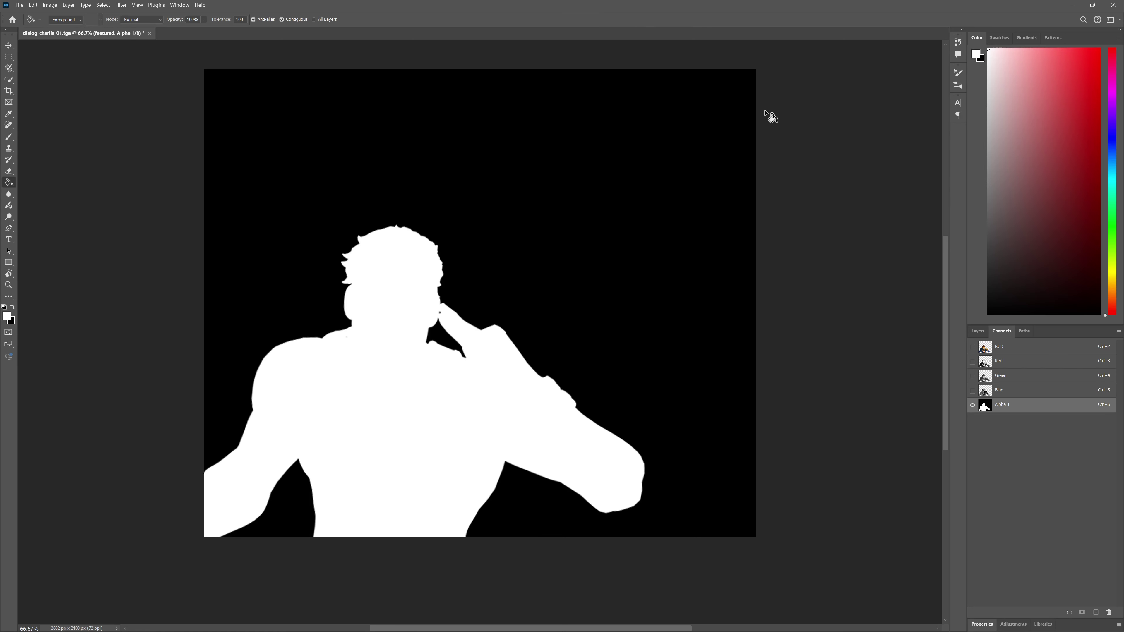
Delete the silhouette layer, Layer 1, and rasterize the featured layer with the Cyclops portrait.
left_click(983, 331)
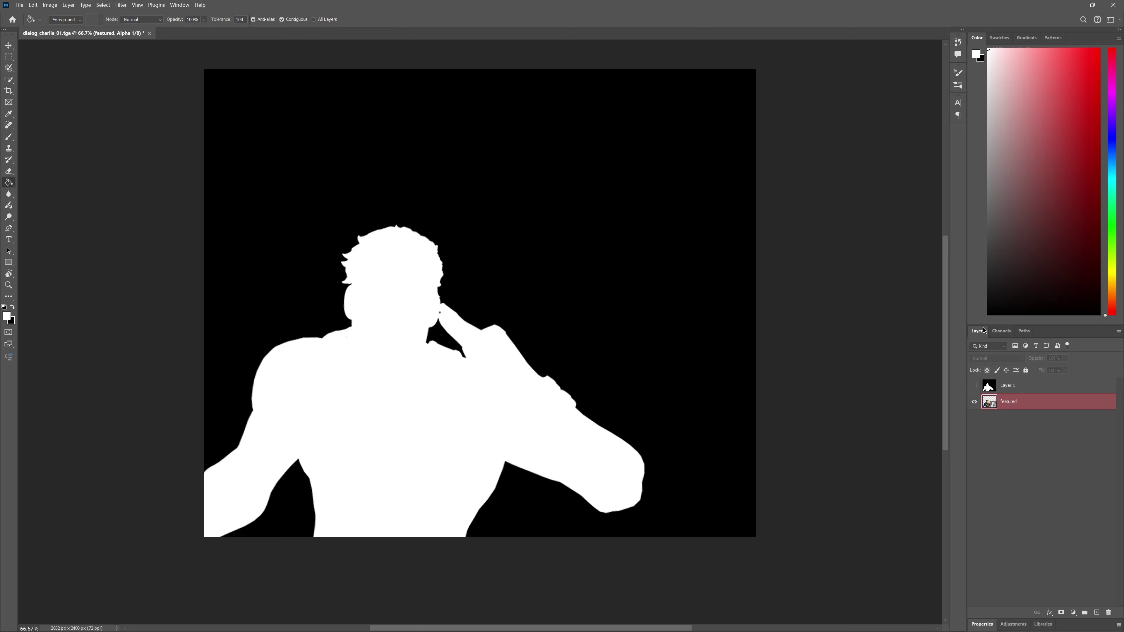
right_click(1022, 384)
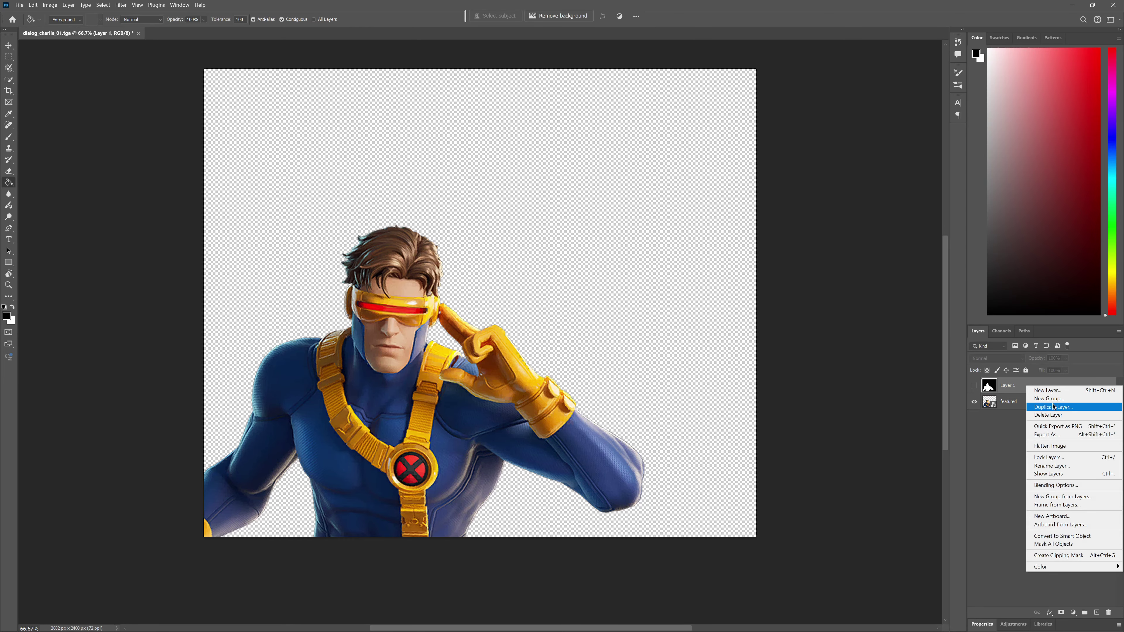
left_click(1044, 415)
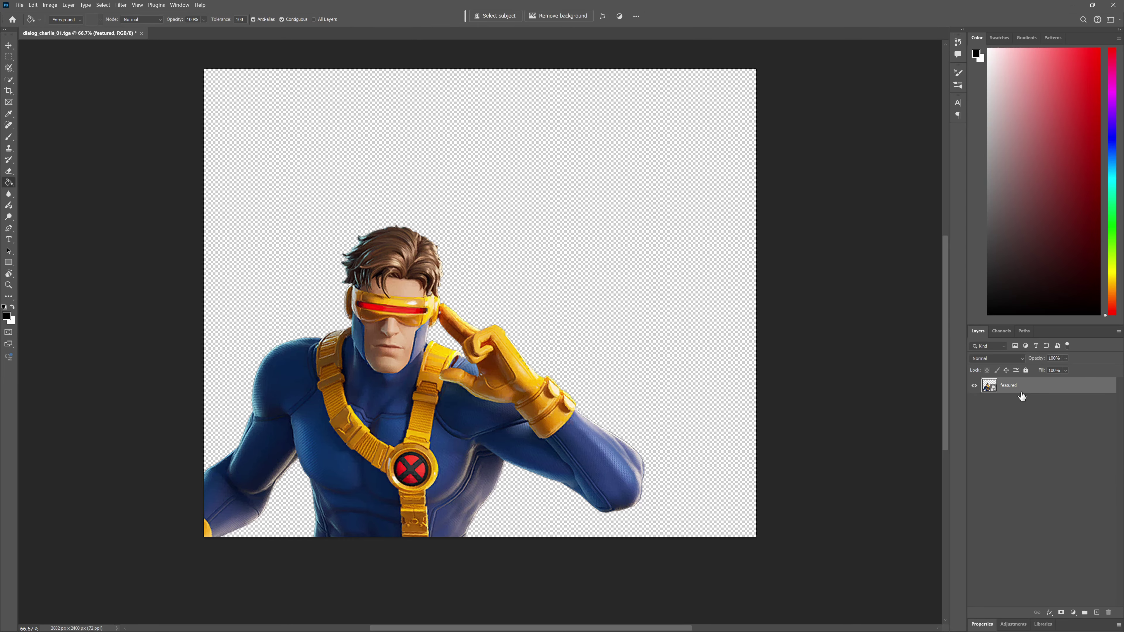
right_click(1028, 391)
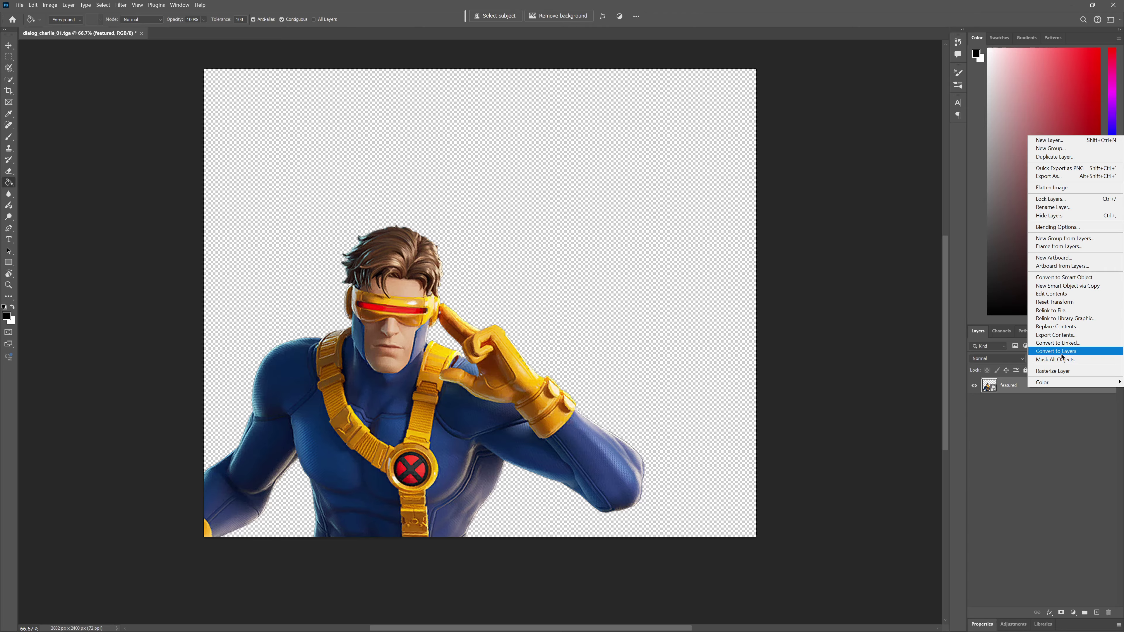
left_click(1057, 372)
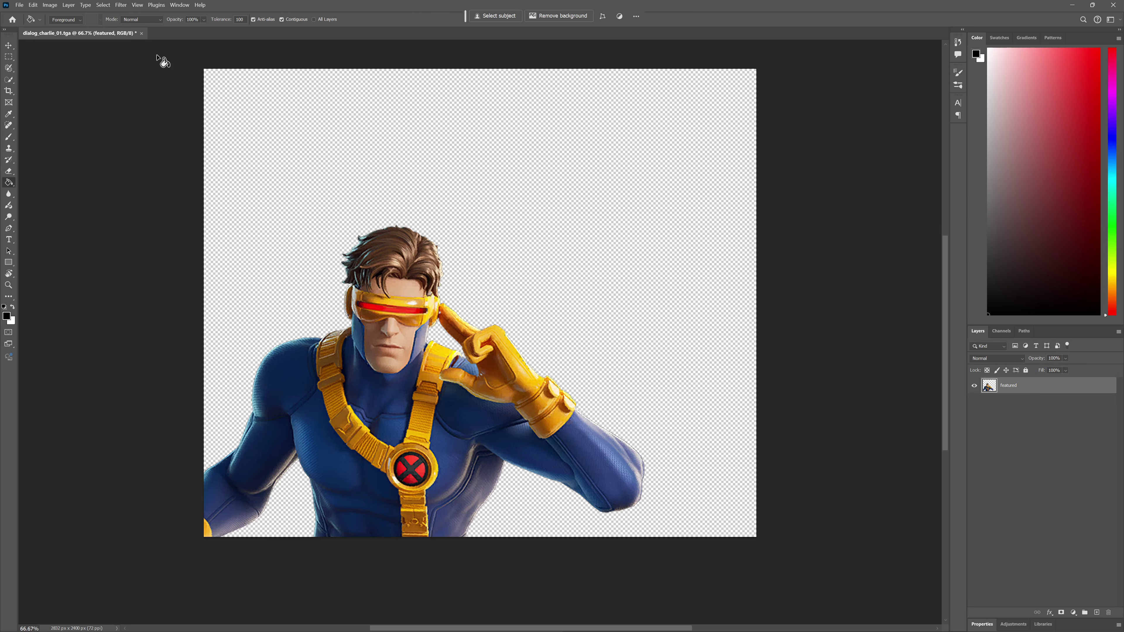
Save a copy of the image in TIFF format as cyclops in the portraits folder, keeping alpha channels and layers.
left_click(19, 5)
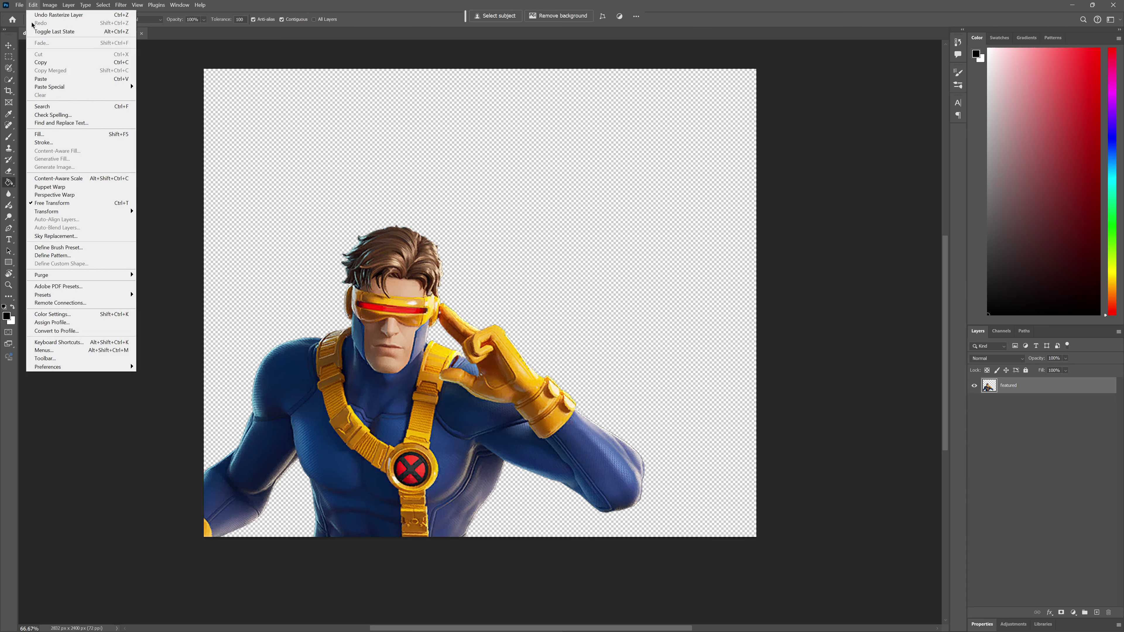
left_click(37, 116)
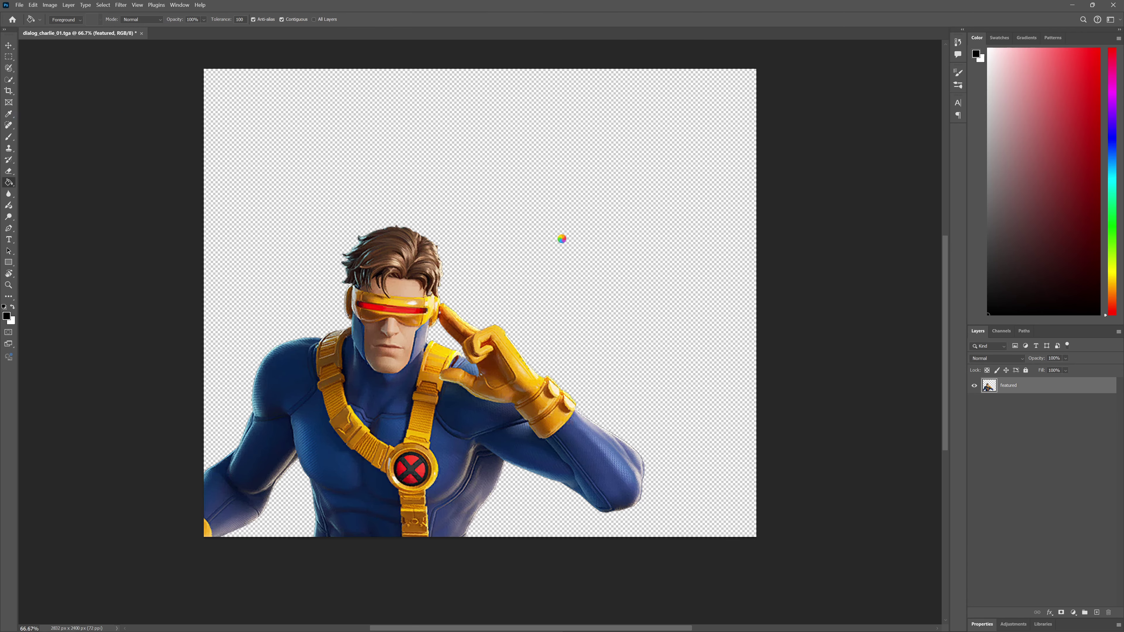
left_click_drag(747, 139, 671, 117)
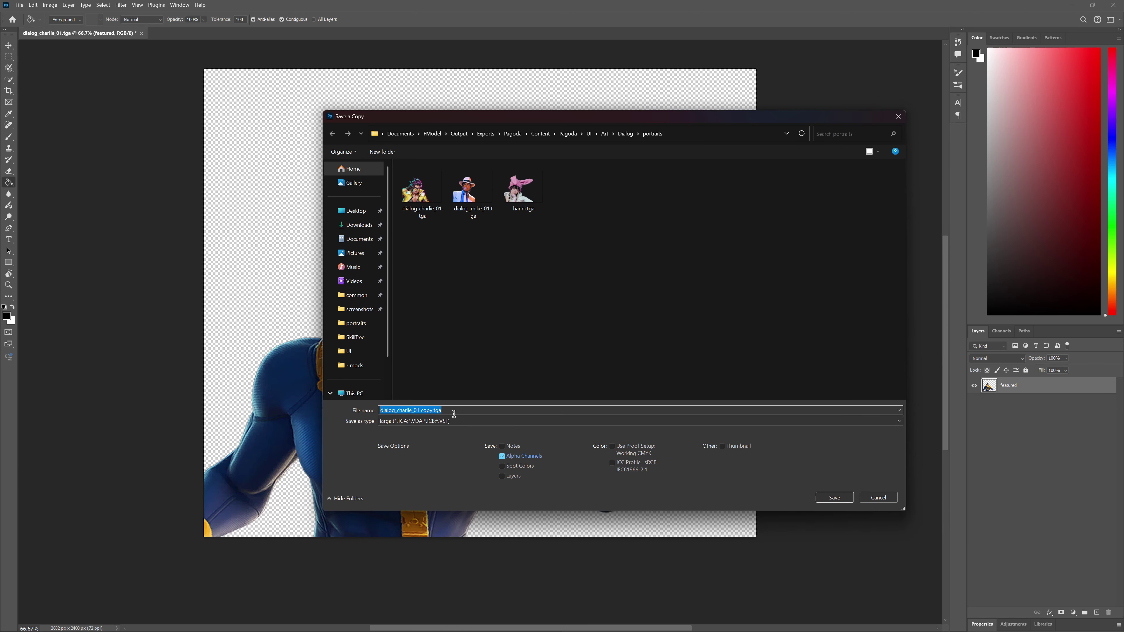
left_click(438, 421)
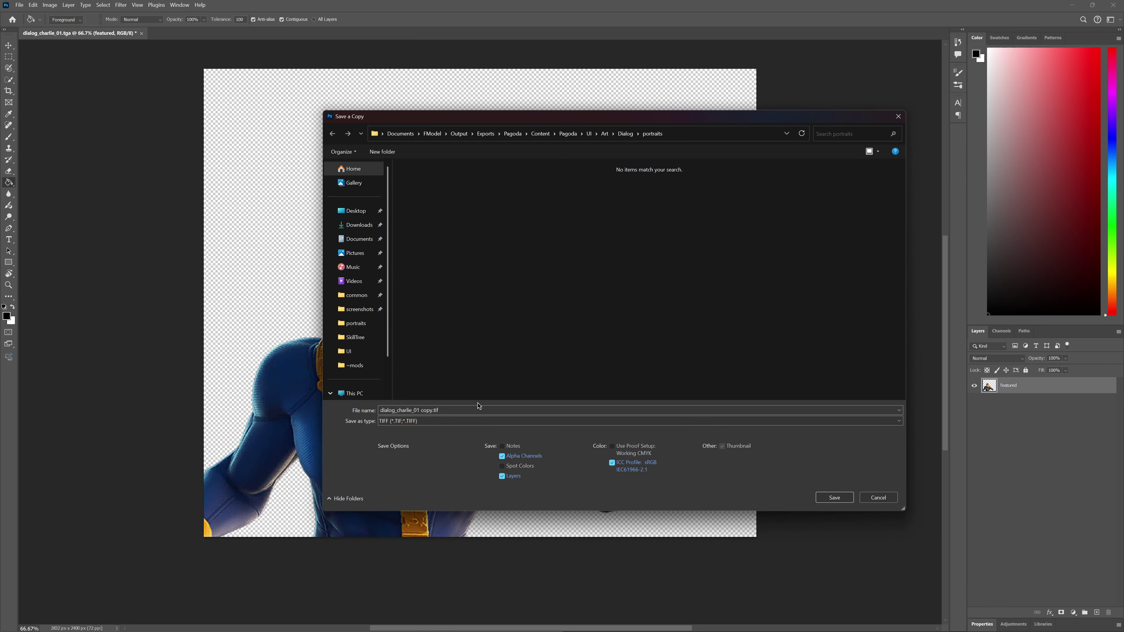
triple_click(385, 411)
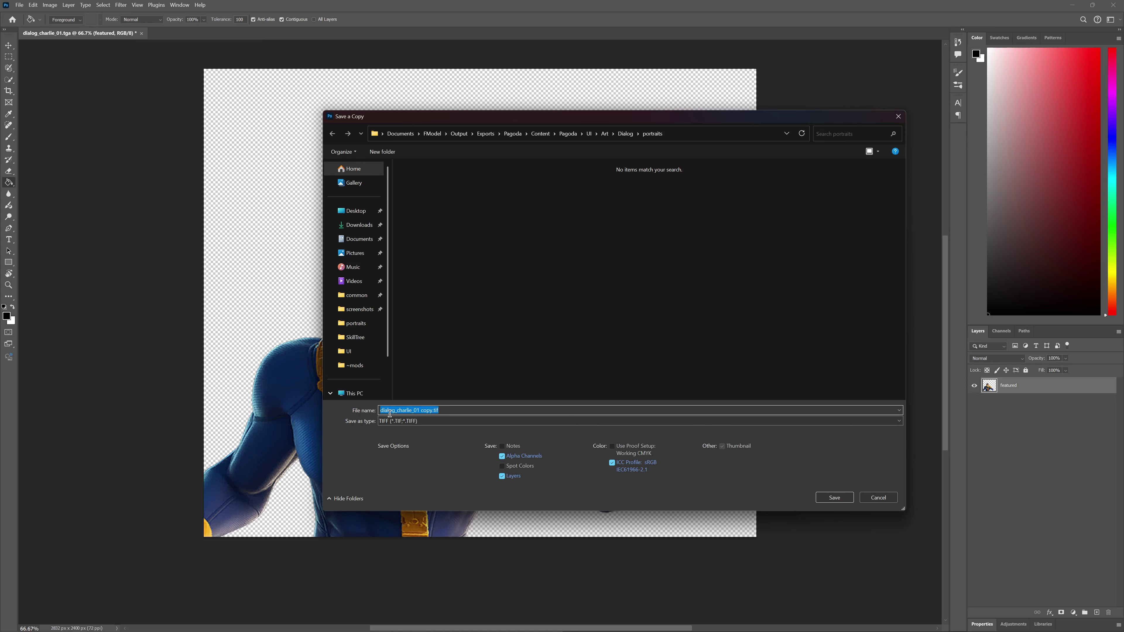
type("cyclops")
key("Return")
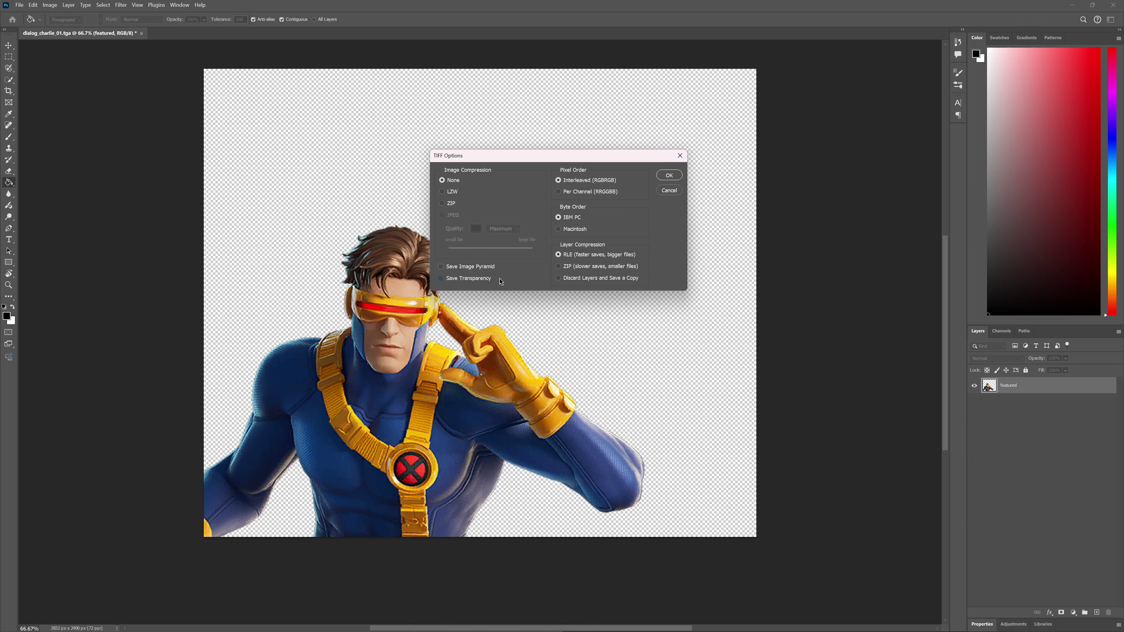
Enable Save Transparency in the TIFF options and complete the export with layers included.
left_click(441, 278)
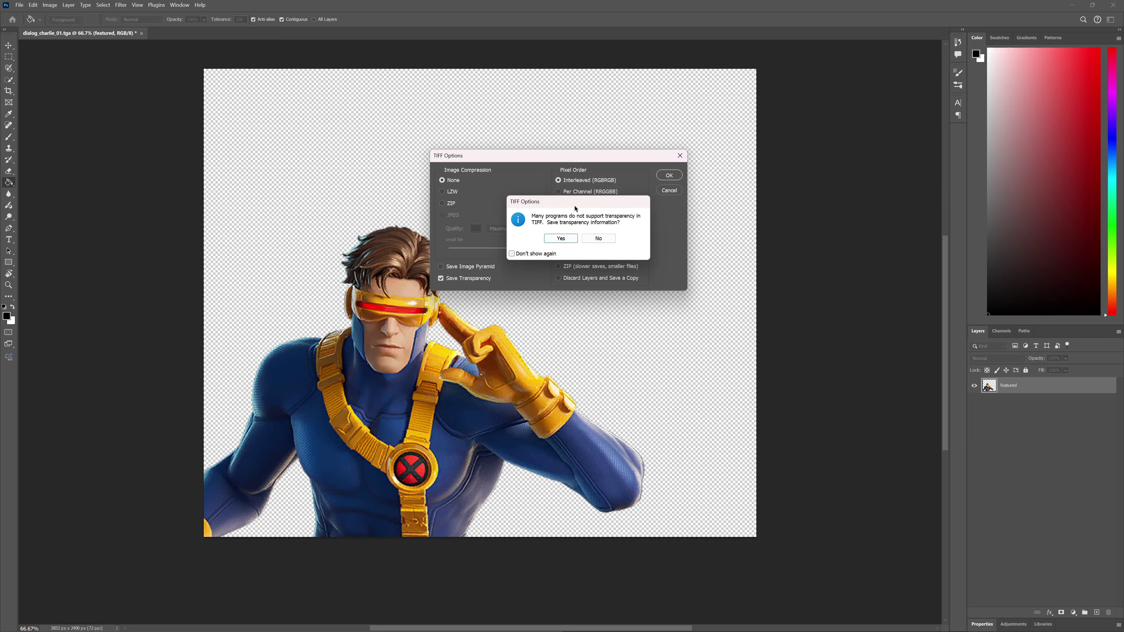
left_click(560, 238)
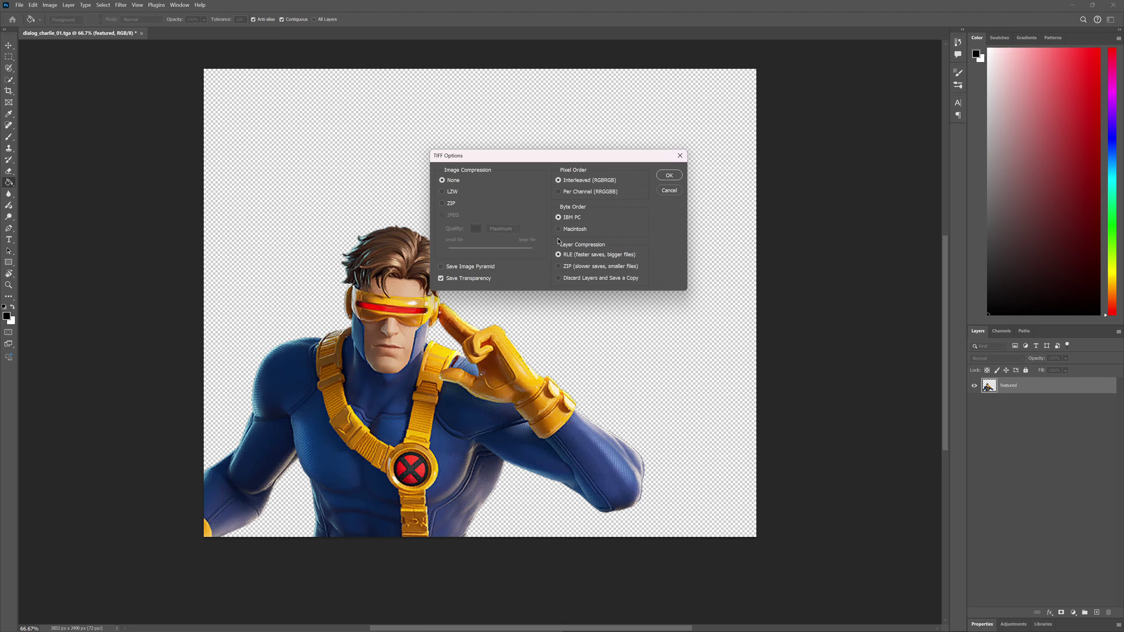
left_click(671, 176)
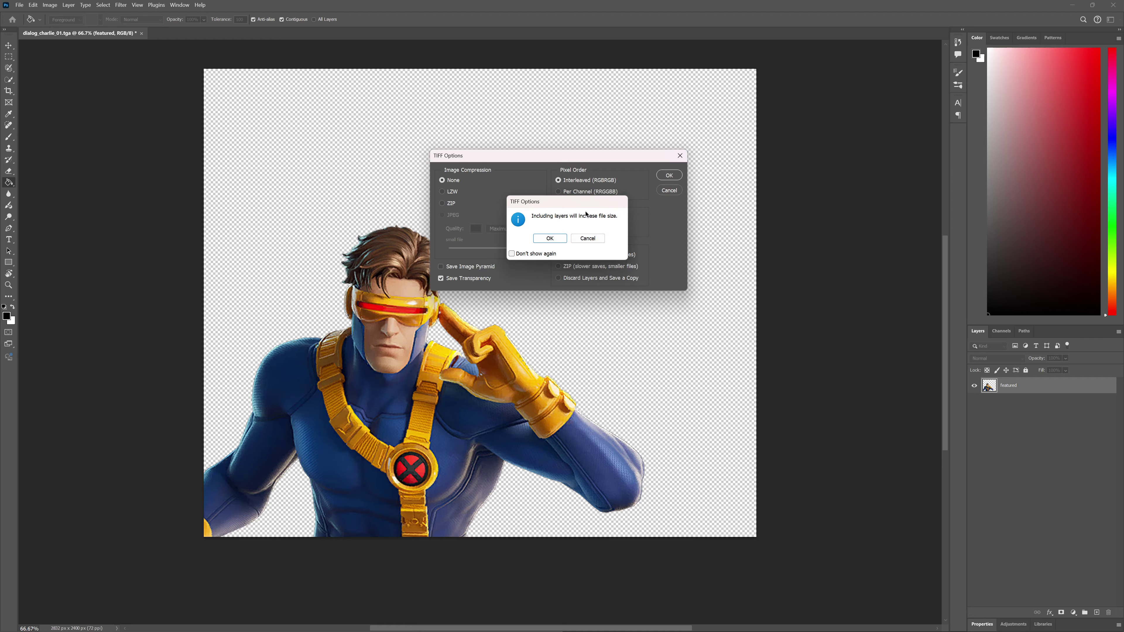
left_click(547, 240)
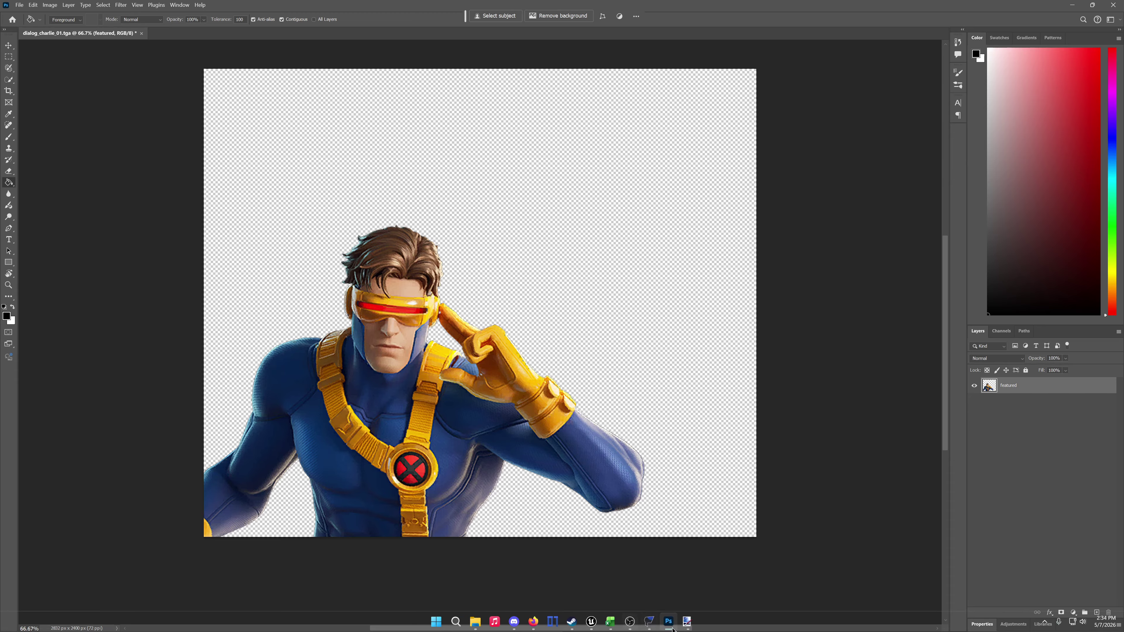
mouse_move(687, 624)
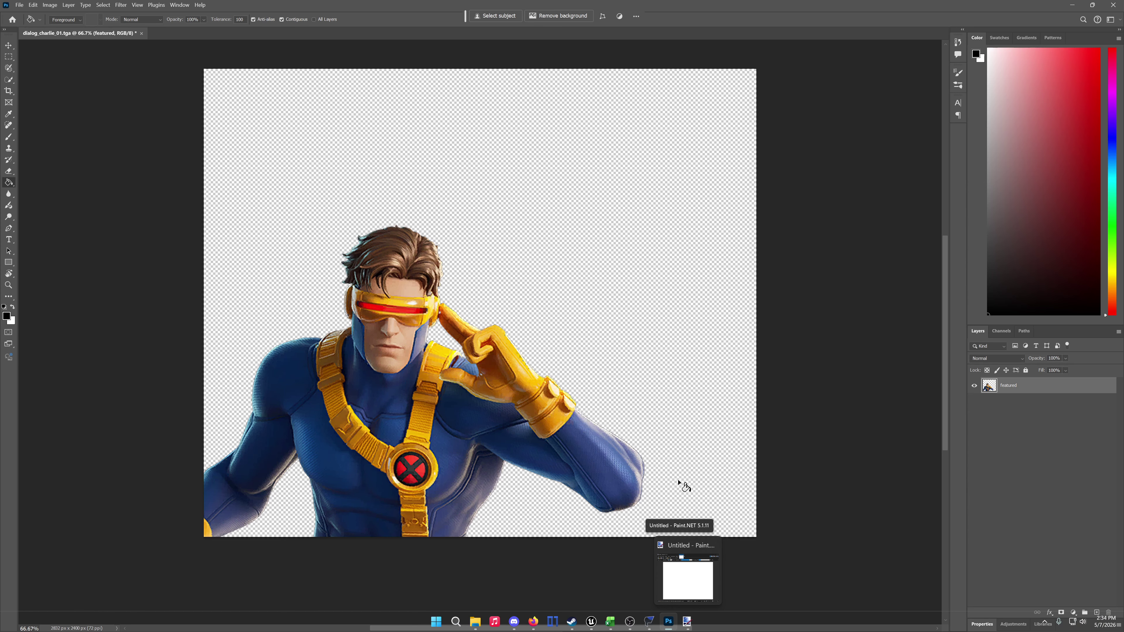
left_click(19, 5)
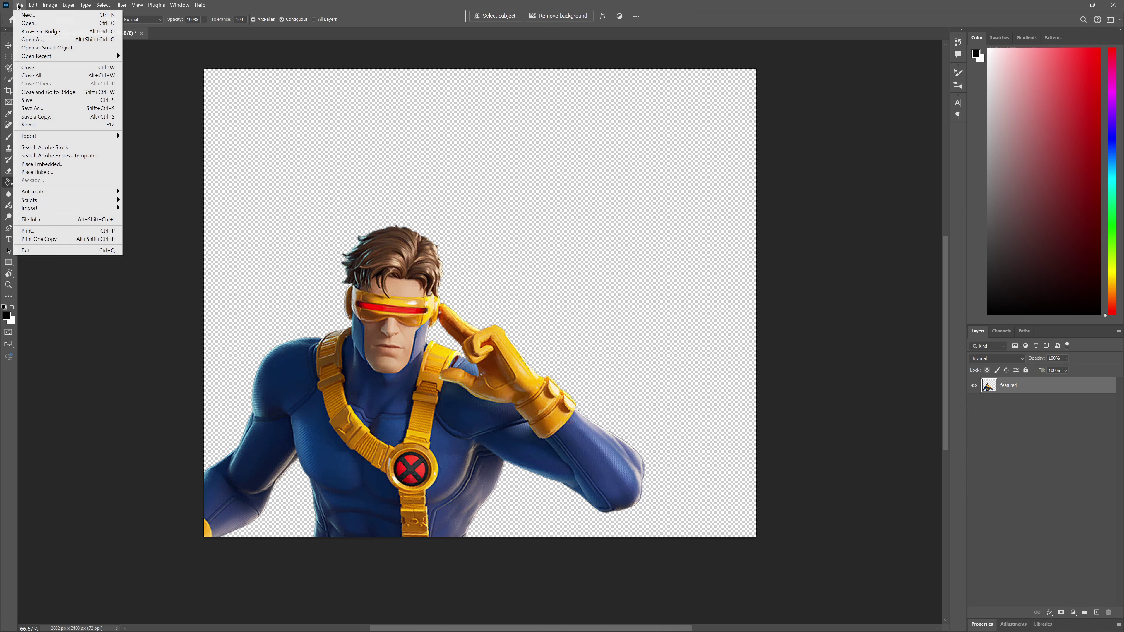
left_click(44, 116)
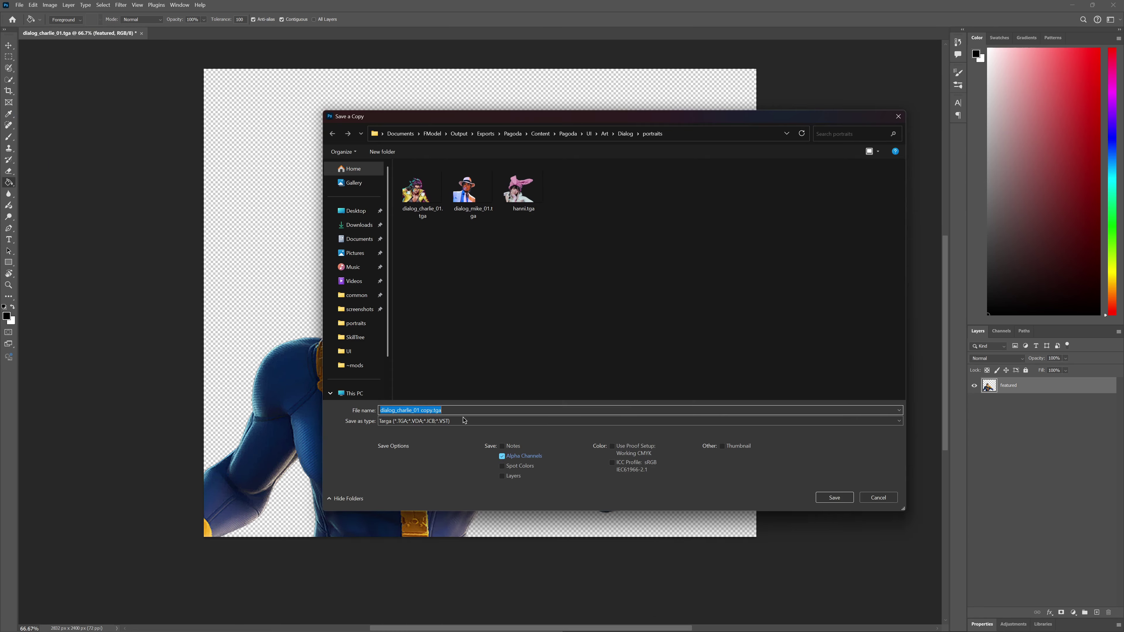
left_click(435, 421)
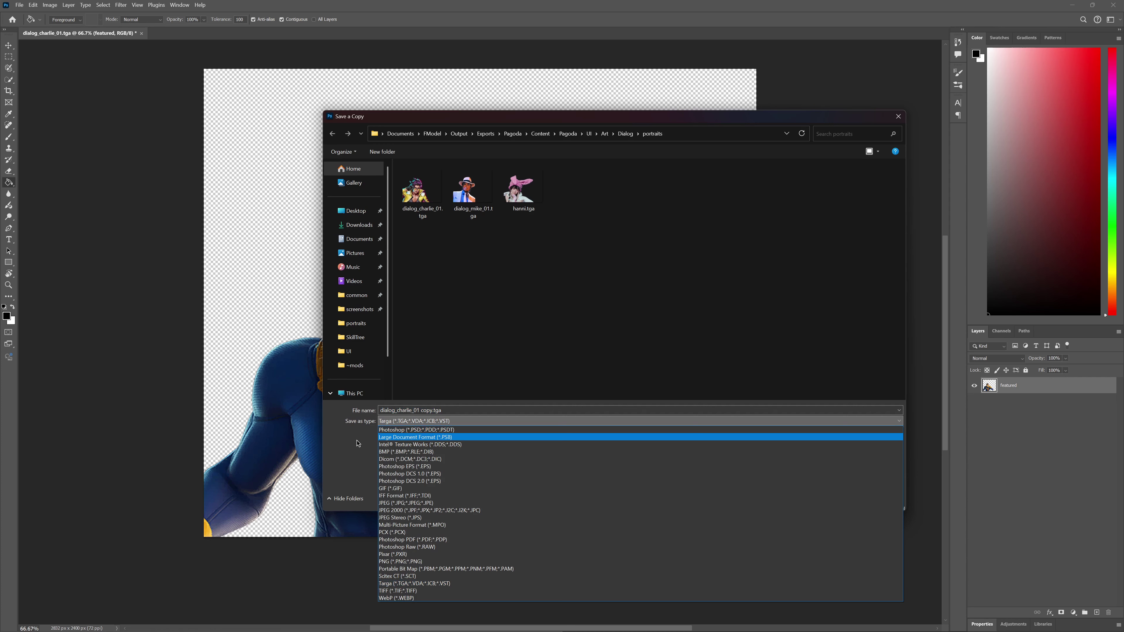
left_click(435, 420)
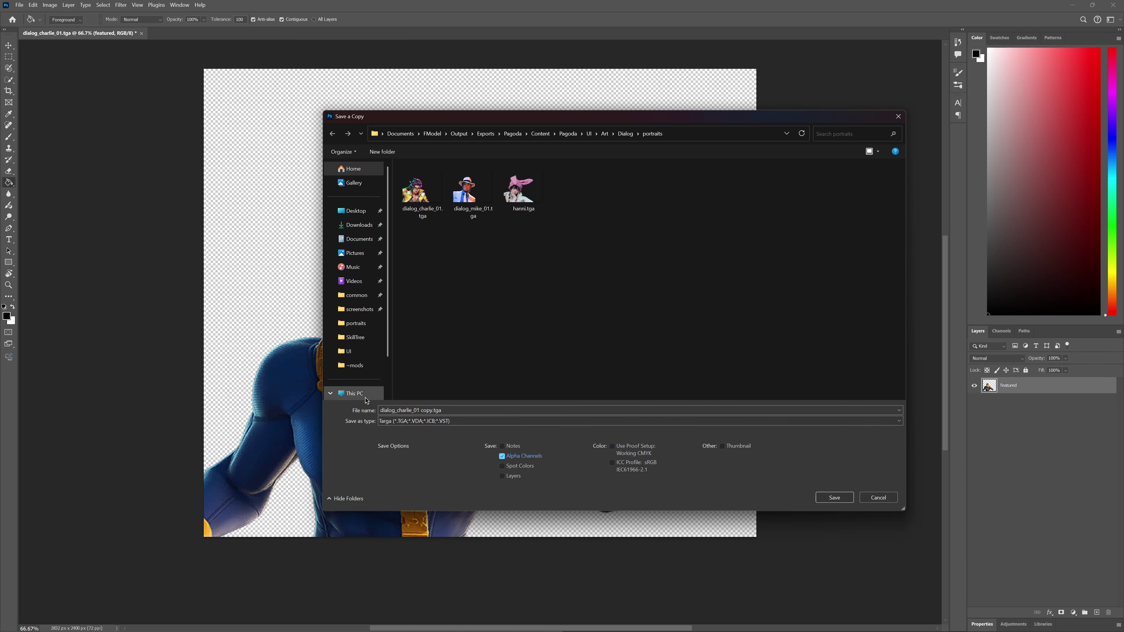
left_click(878, 497)
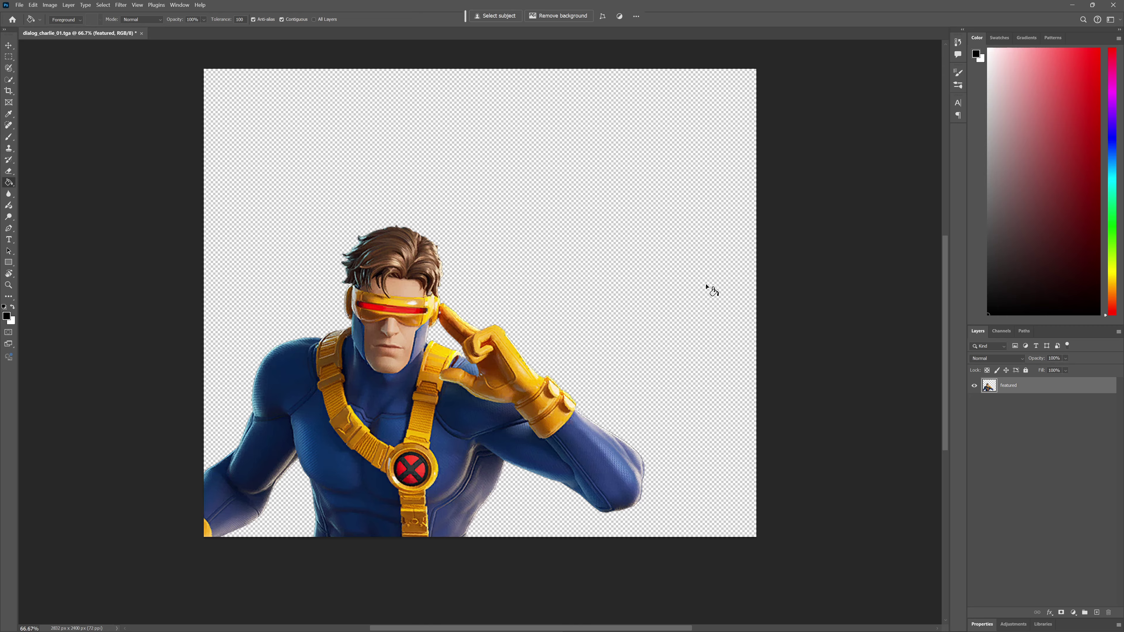
Switch to Paint.NET and open cyclops.tif from the exported Art > Dialog > portraits folder.
left_click(1069, 6)
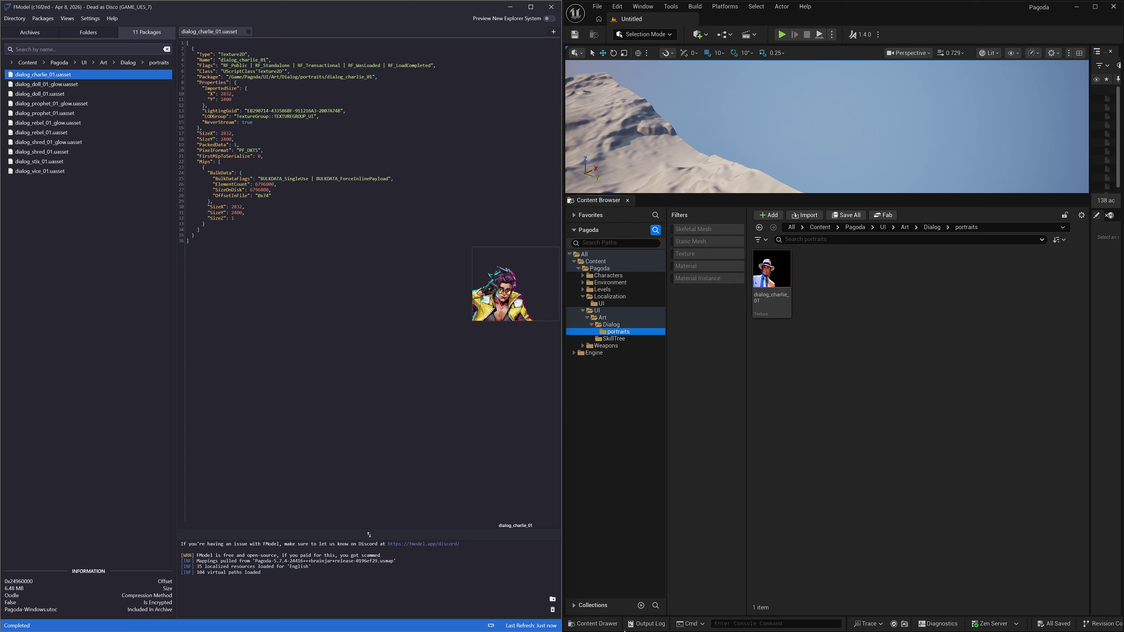
left_click(688, 624)
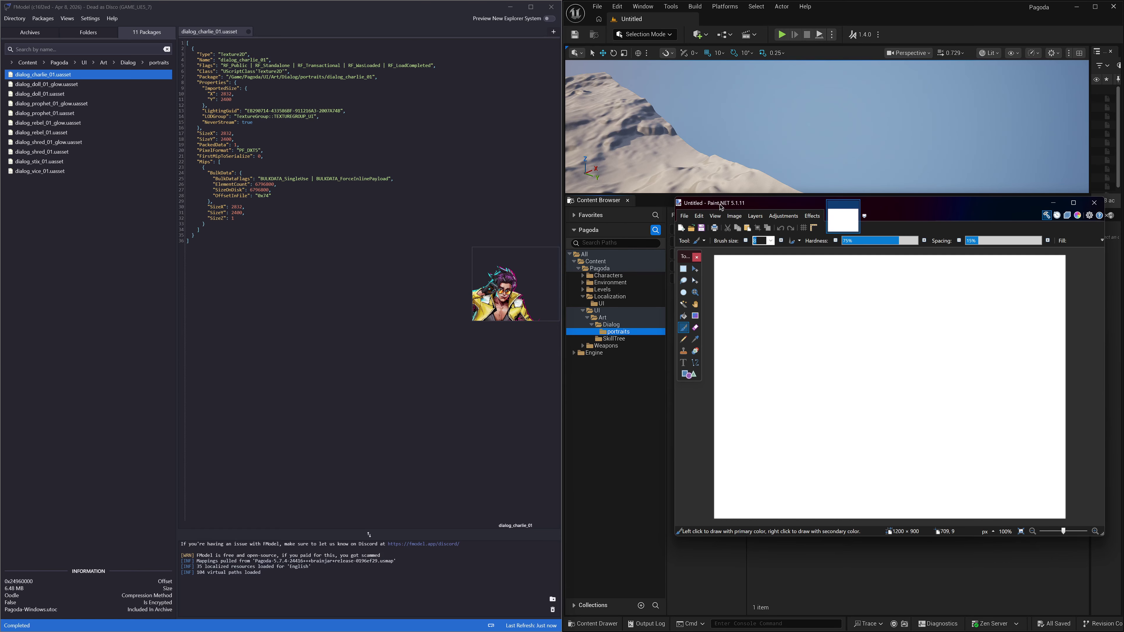
left_click(690, 228)
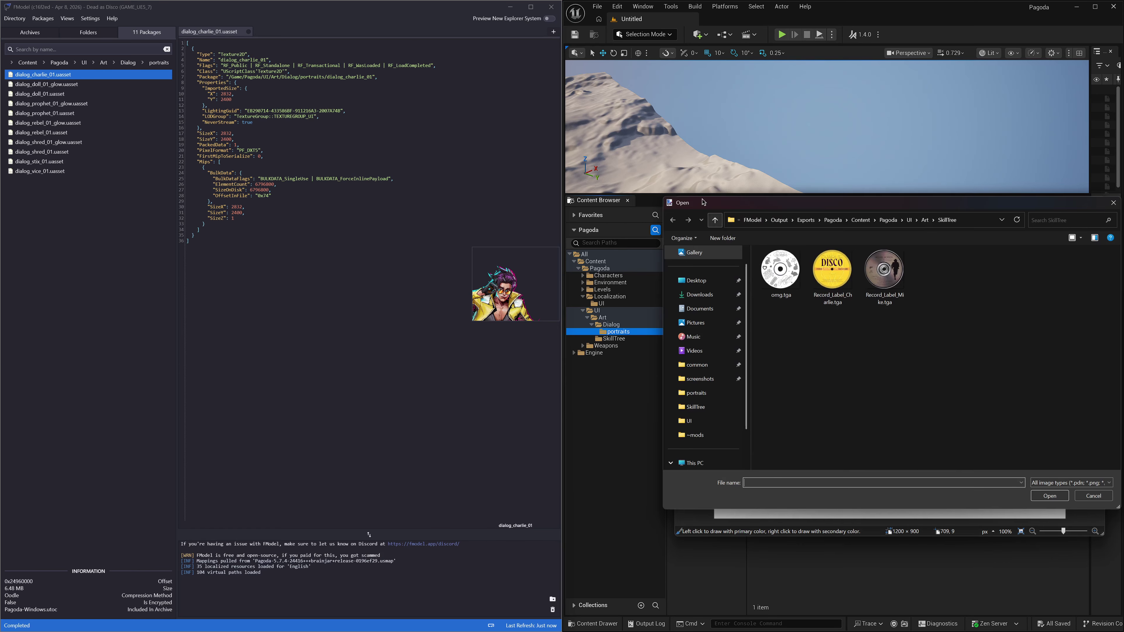
left_click(908, 220)
double_click(772, 266)
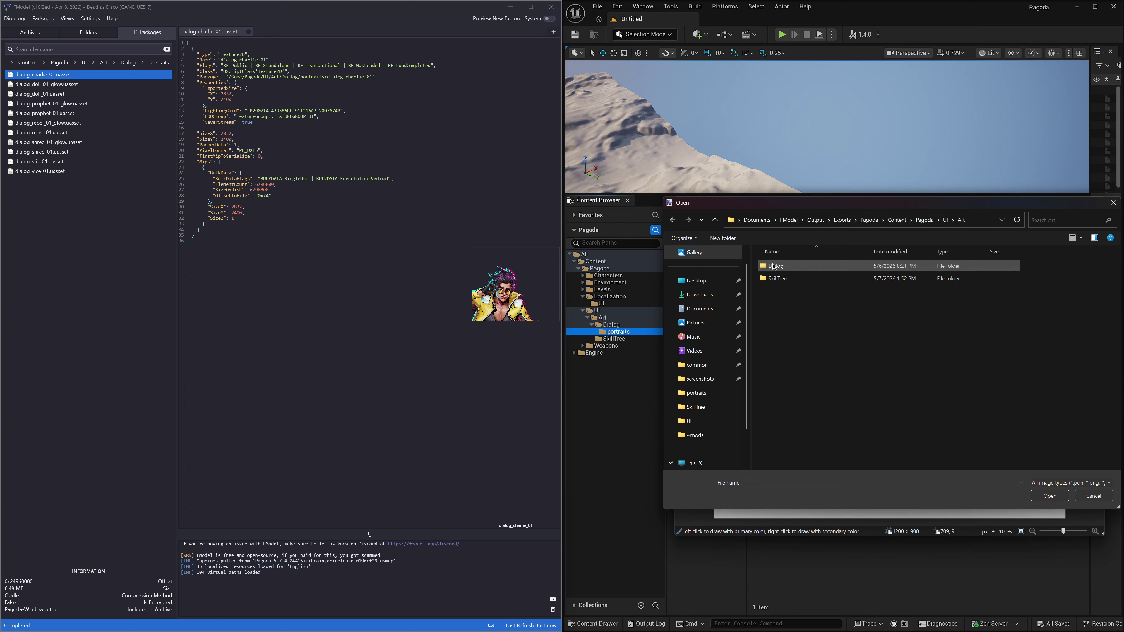
double_click(796, 266)
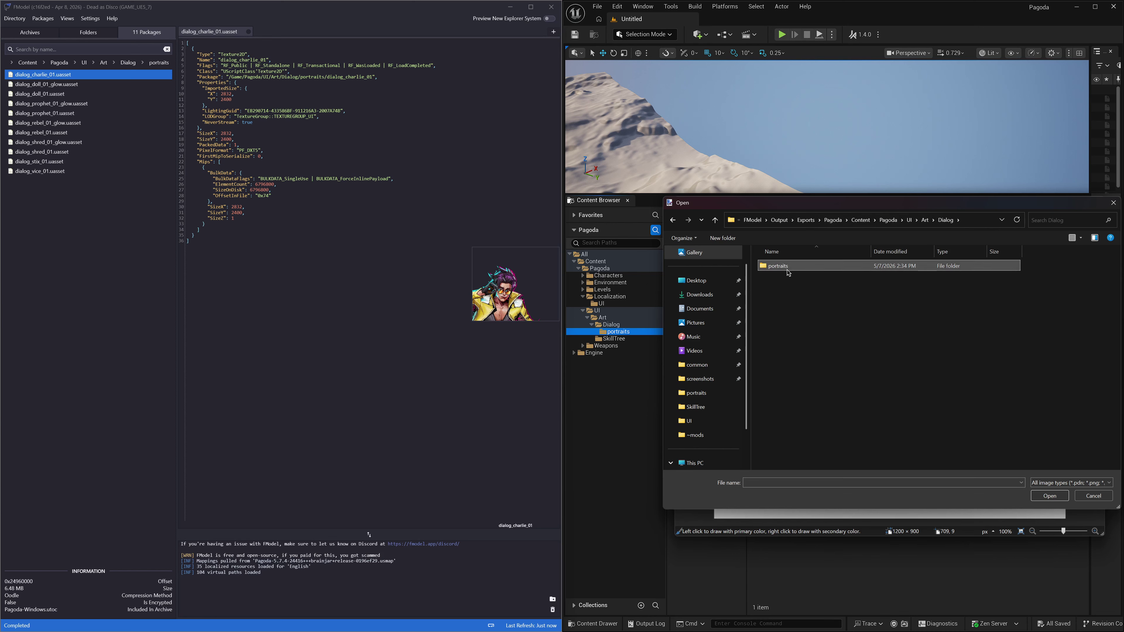
double_click(796, 266)
double_click(787, 277)
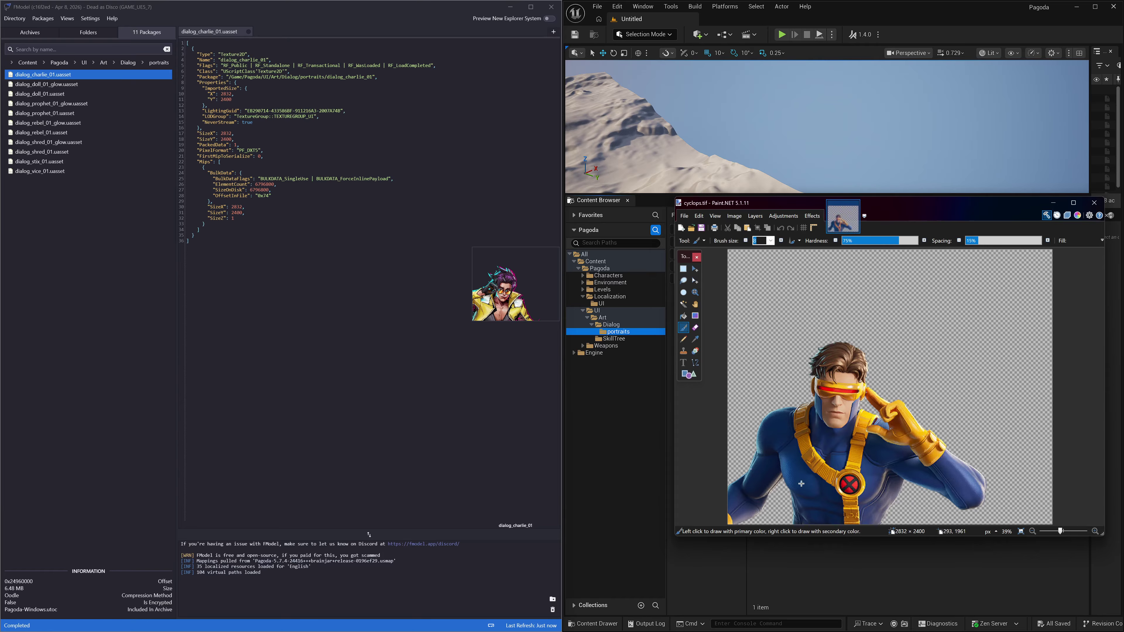
Save the Cyclops portrait as a TGA file, cyclops.tga, in the portraits folder with auto-detected bit depth and RLE compression.
left_click(683, 215)
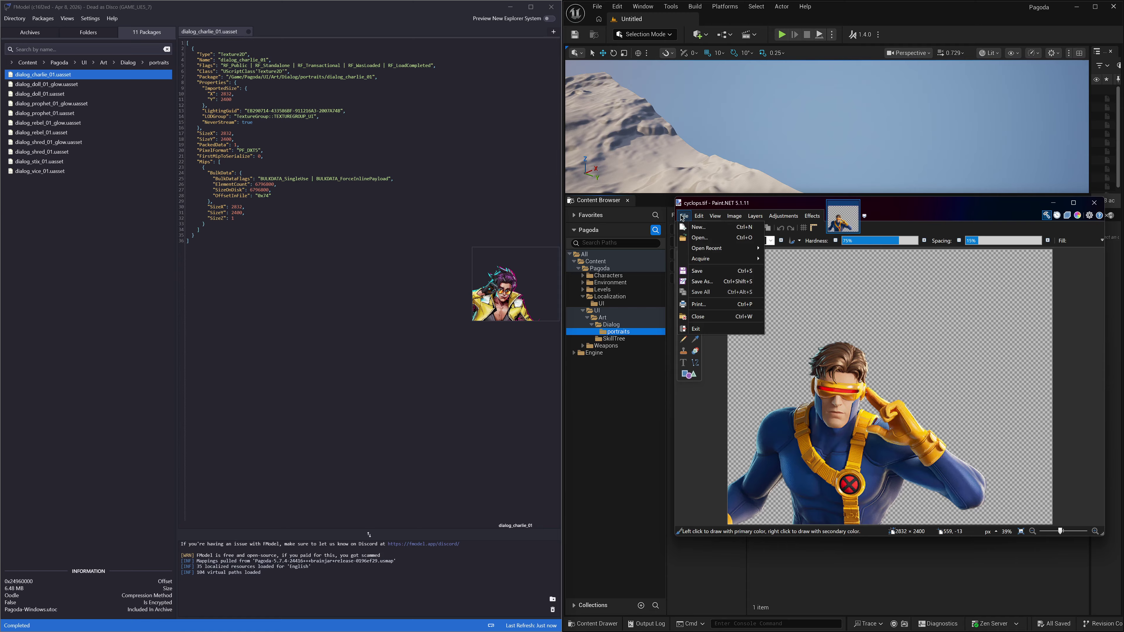
left_click(700, 282)
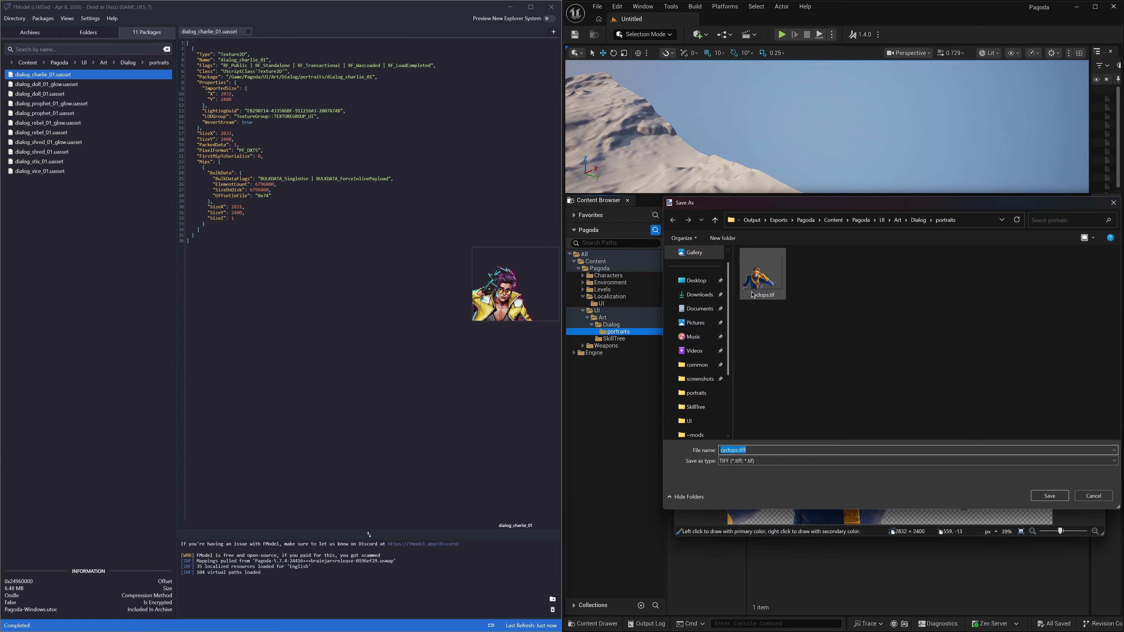
left_click(760, 458)
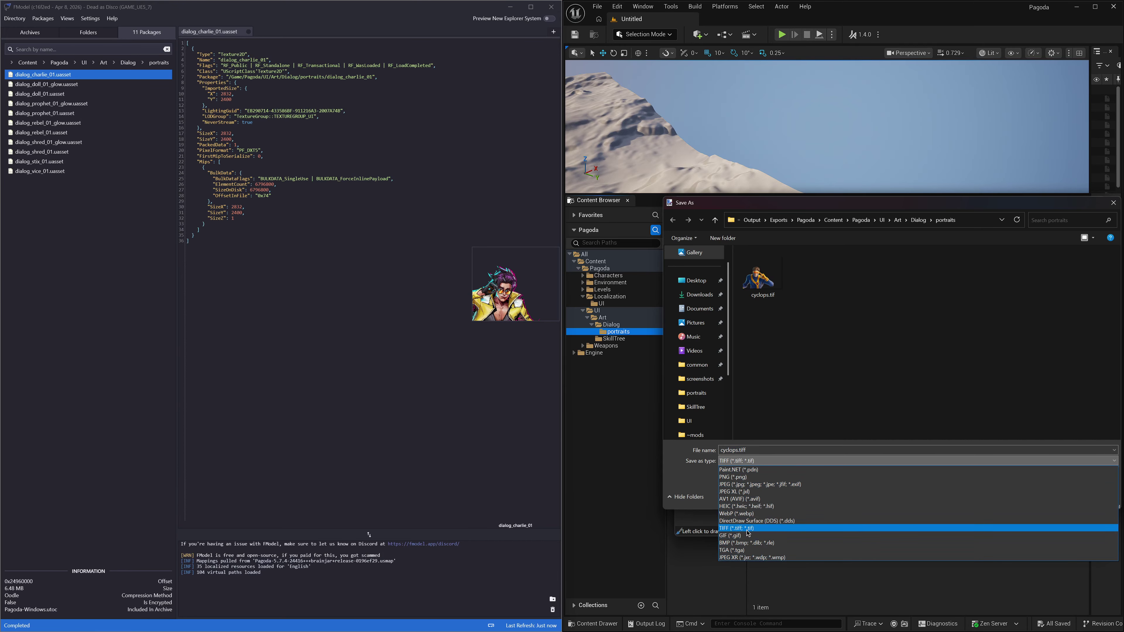
left_click(743, 550)
left_click(1050, 496)
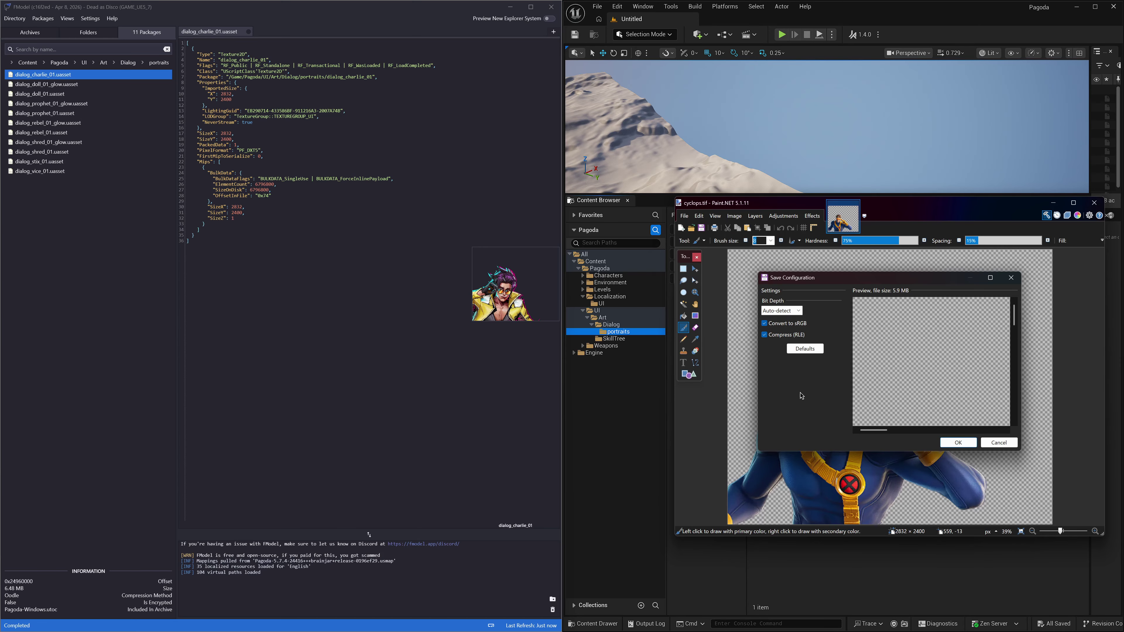
left_click(959, 442)
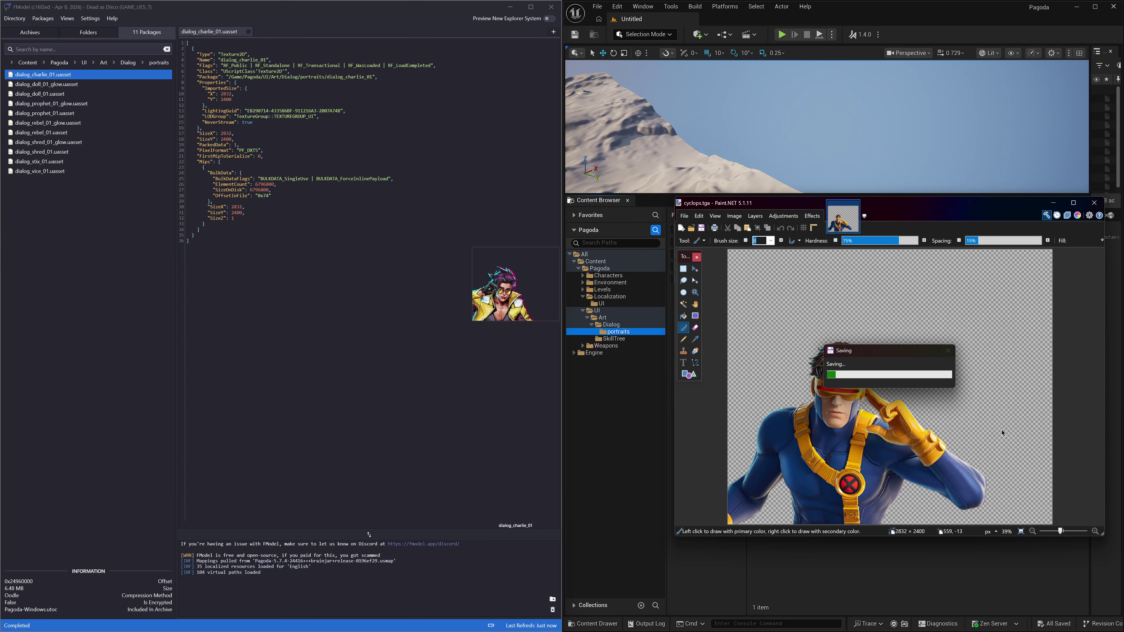
Switch to Unreal Engine, import cyclops.tga from the exported portraits folder into Dialog > portraits, and inspect the texture.
left_click(933, 579)
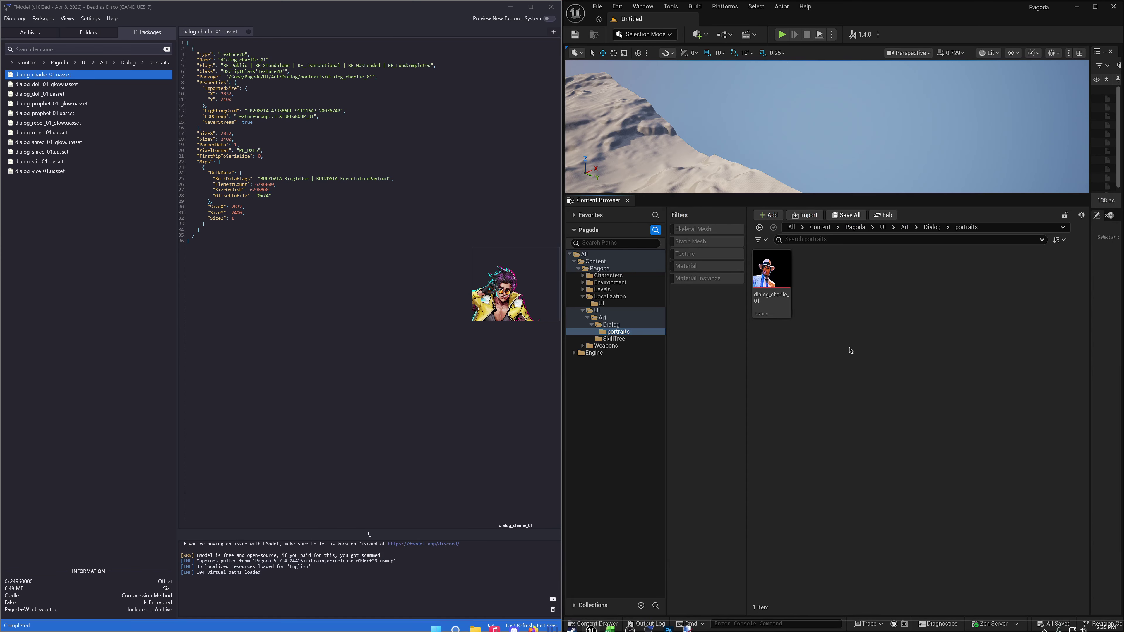
right_click(841, 353)
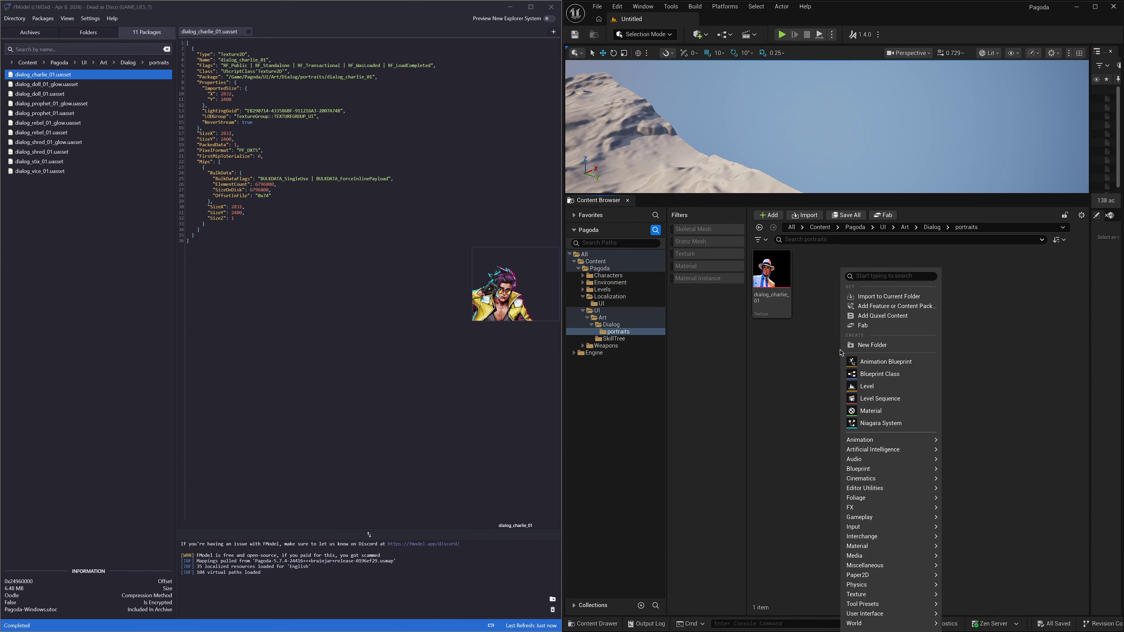
left_click(910, 297)
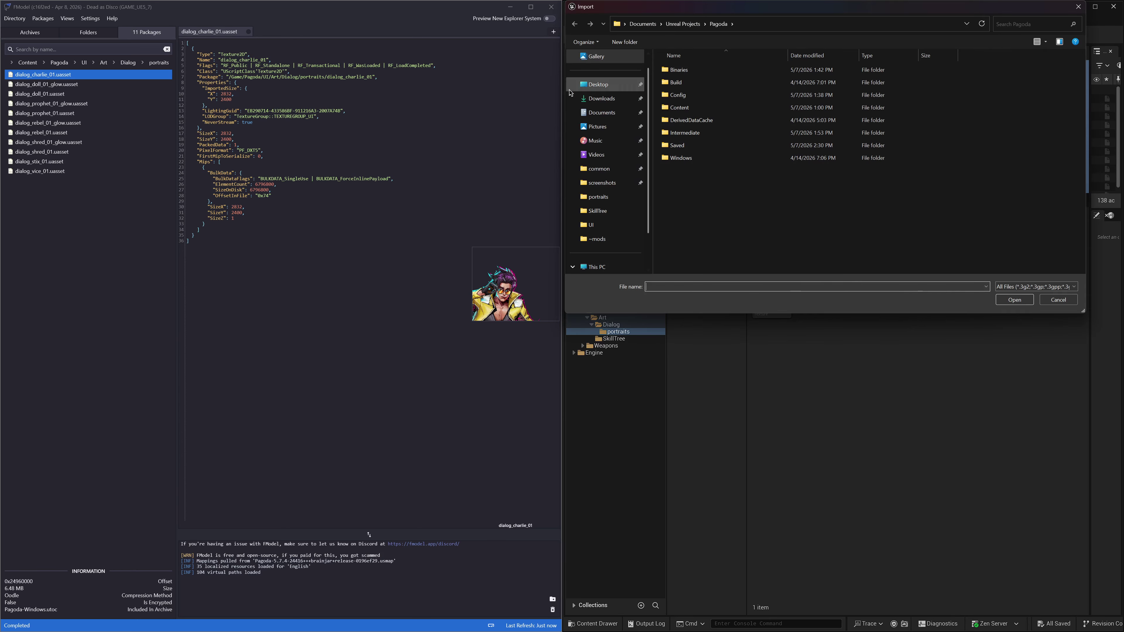
left_click(598, 197)
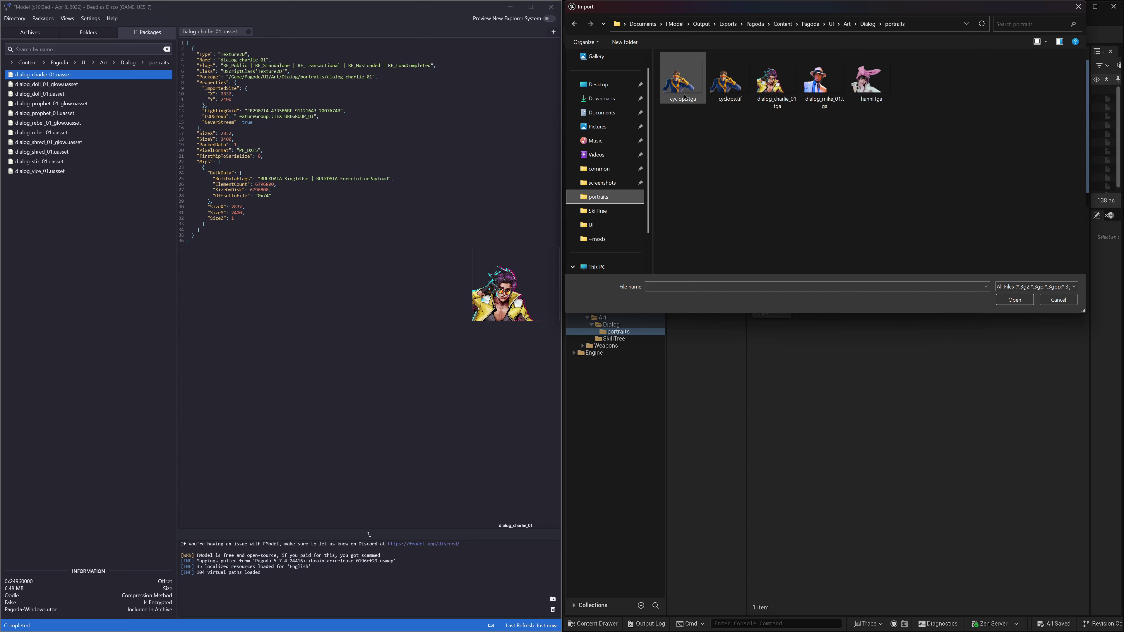
double_click(687, 104)
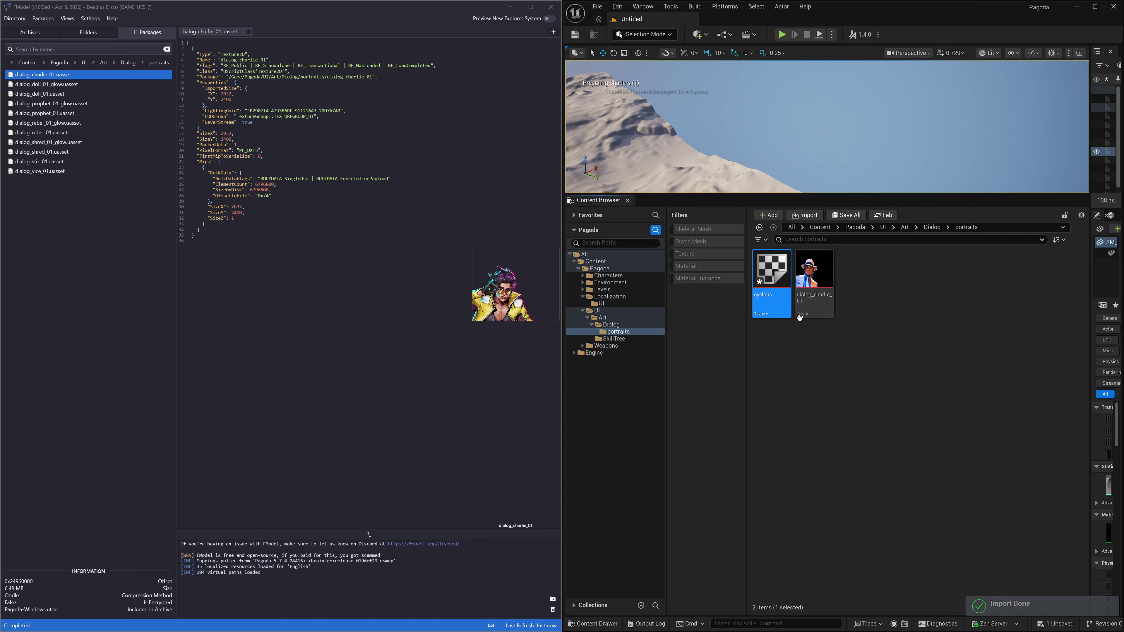
double_click(774, 300)
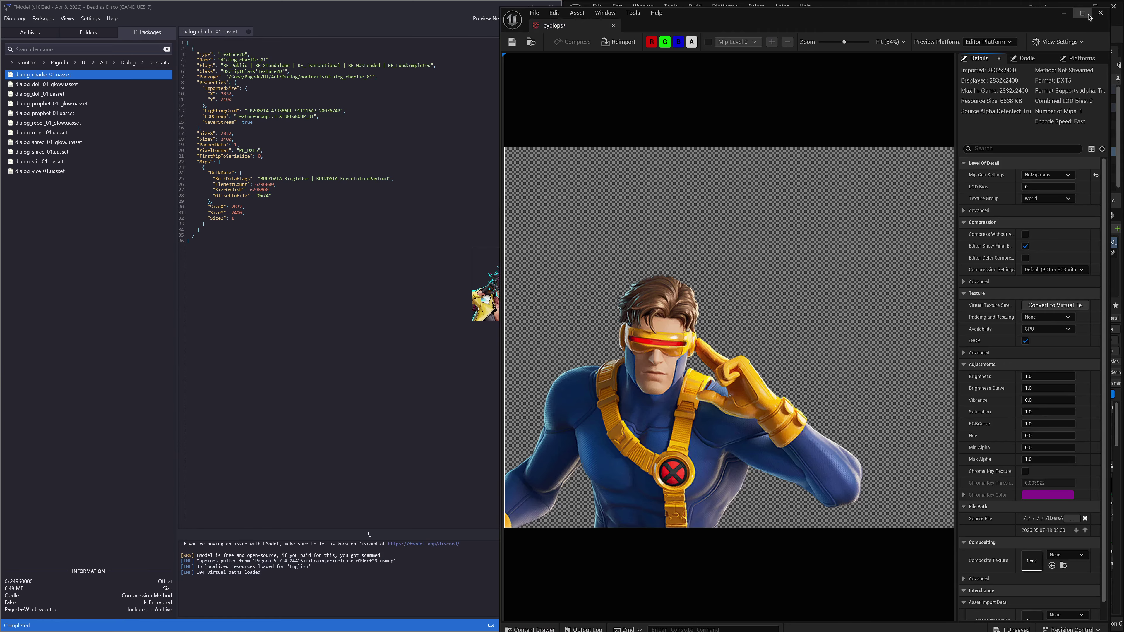
left_click(1100, 12)
Copy the name of the old dialog_charlie_01 texture and delete that asset.
mouse_move(819, 299)
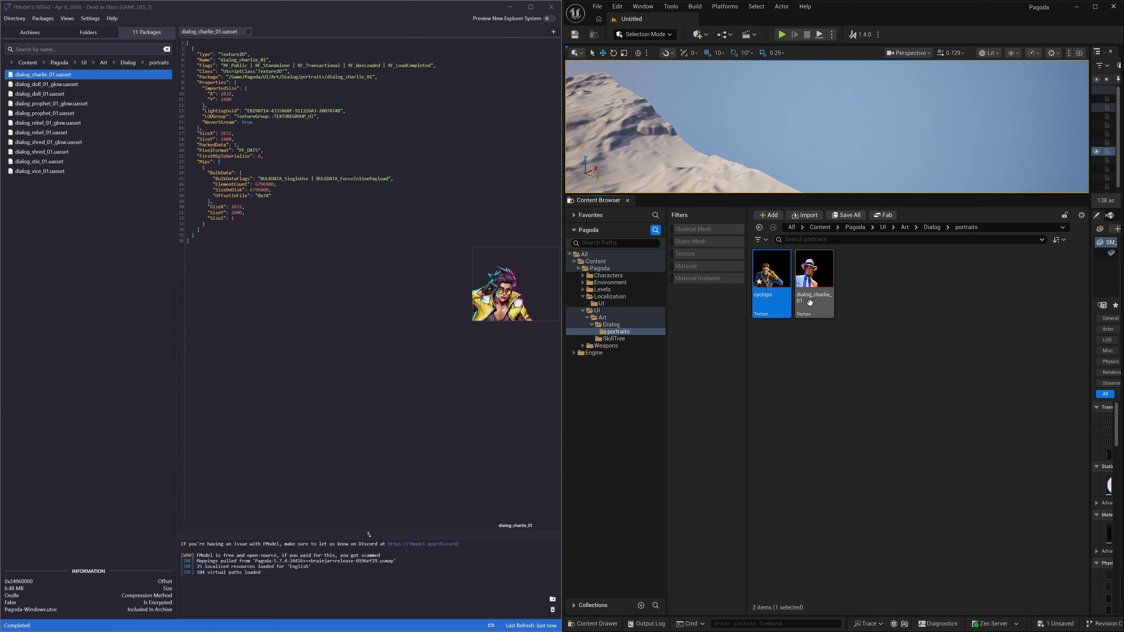
left_click(808, 297)
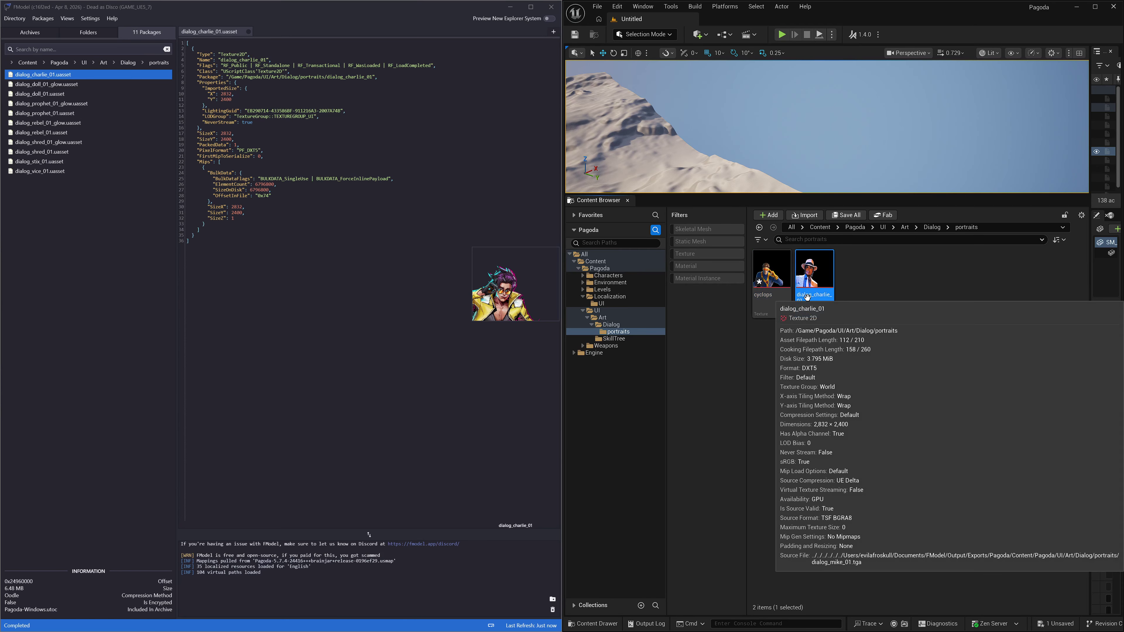
left_click(807, 298)
key("ctrl+c")
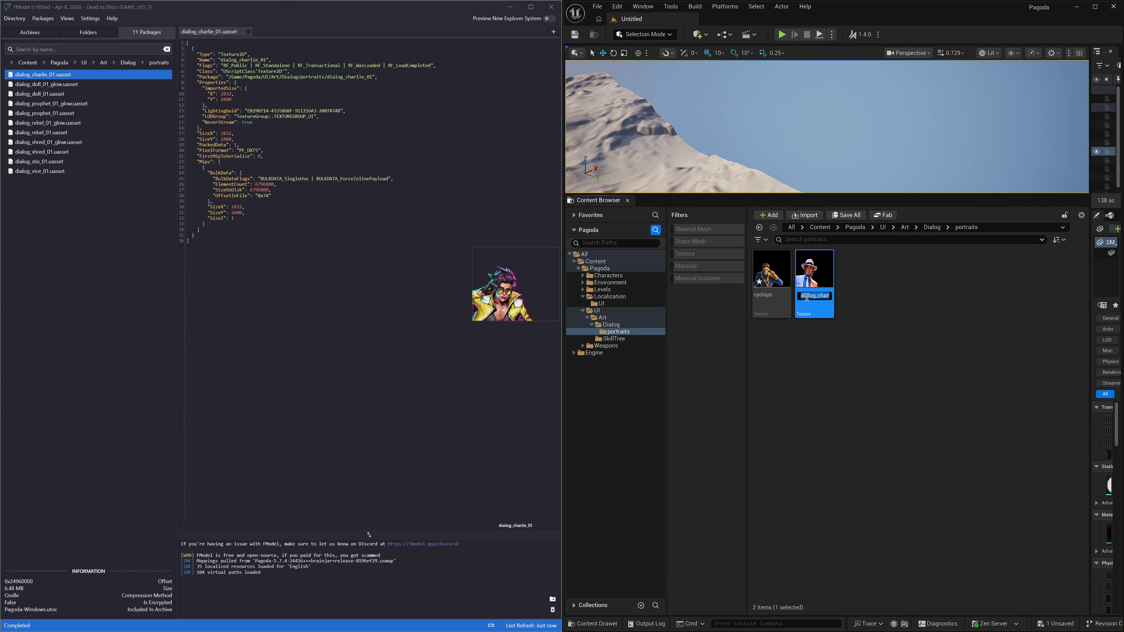
key("Escape")
right_click(816, 295)
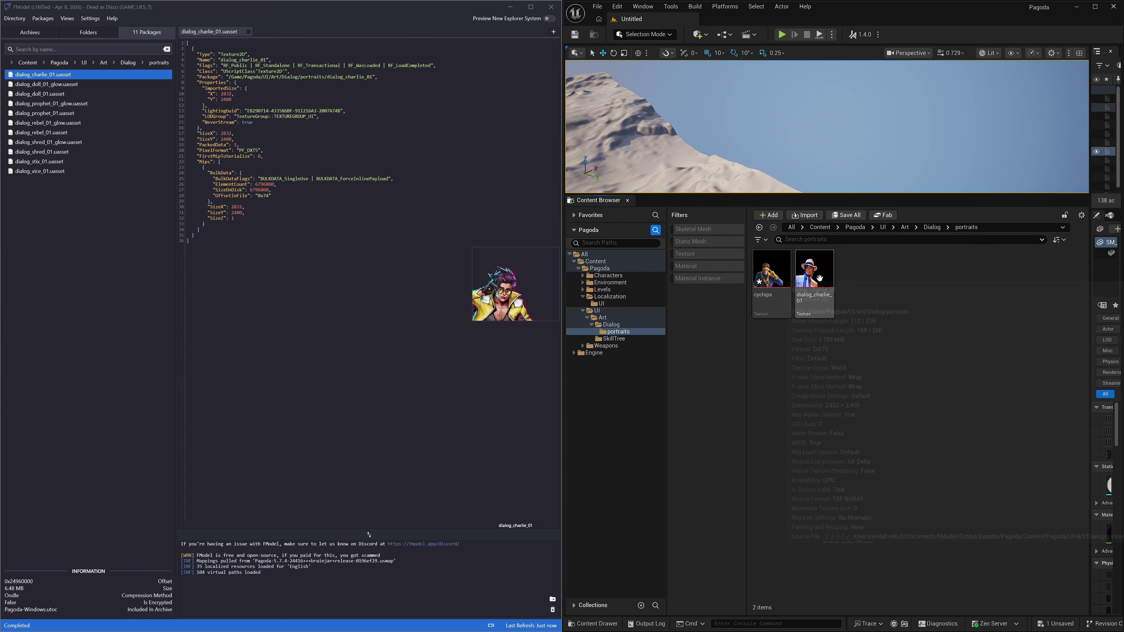
left_click(849, 454)
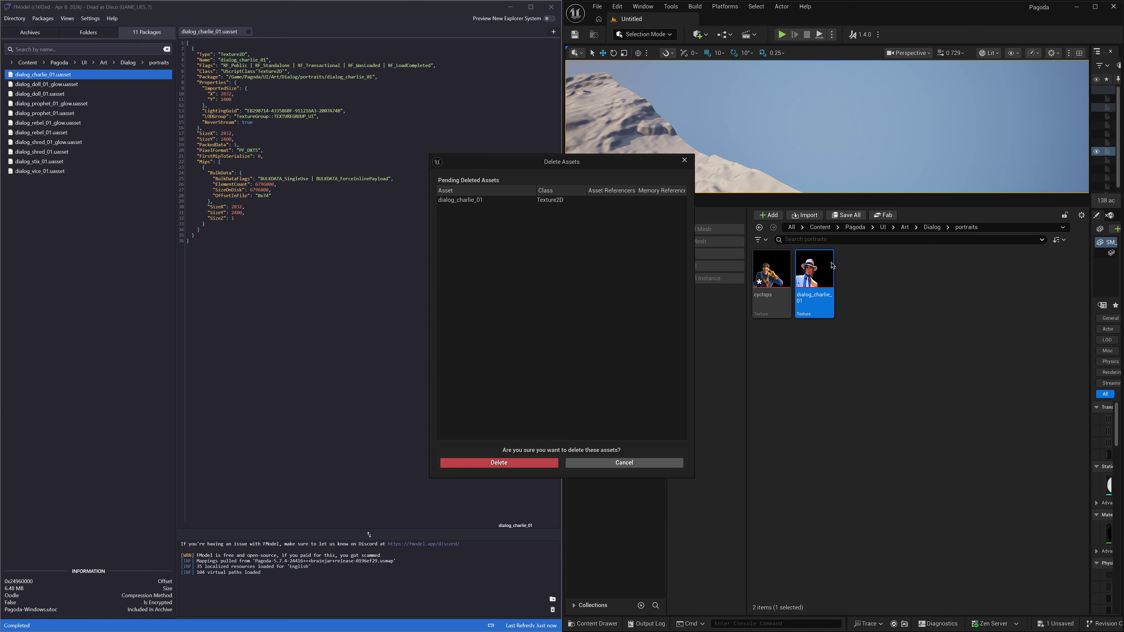
left_click(545, 465)
Rename the imported cyclops texture to dialog_charlie_01, save it, and close its texture editor.
left_click(768, 296)
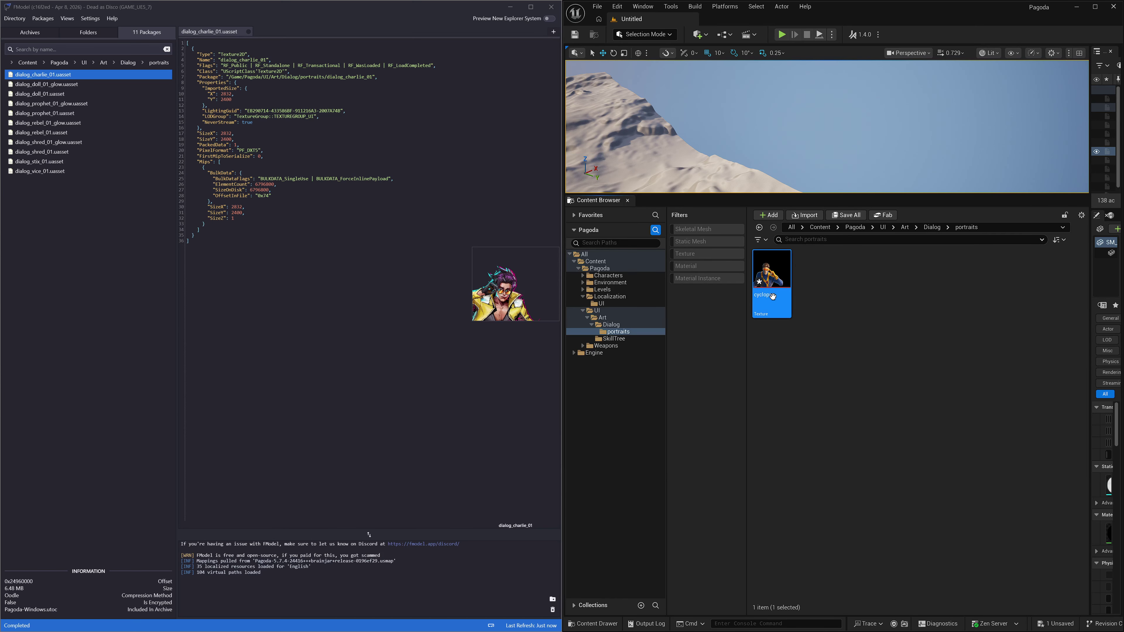
left_click(768, 296)
key("ctrl+v")
key("Return")
double_click(791, 305)
left_click(1102, 13)
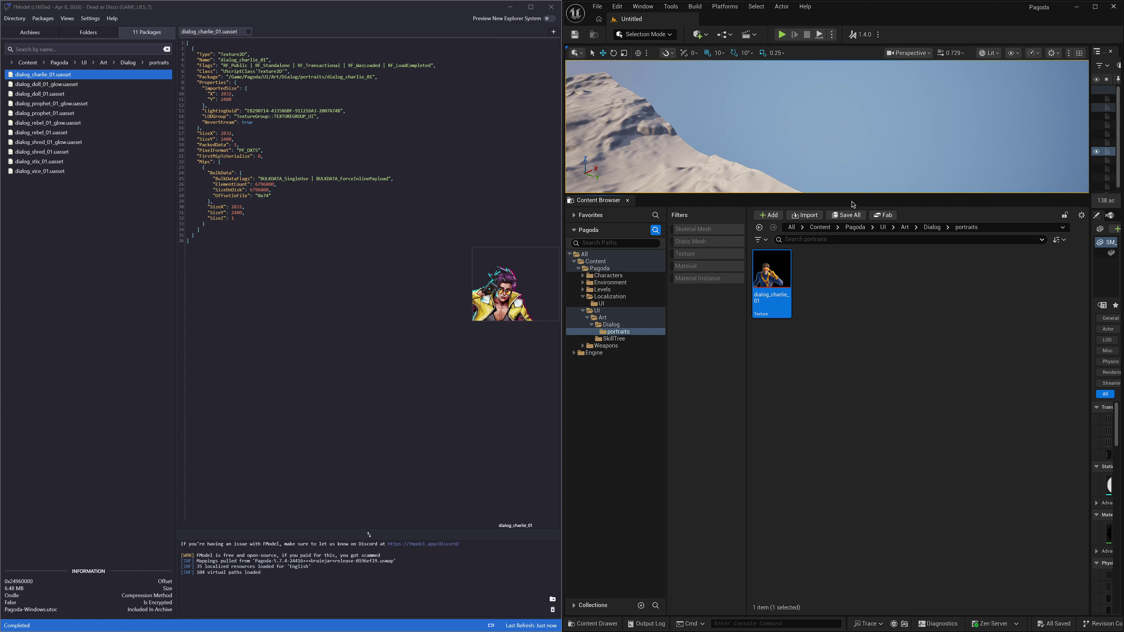
Assign the new dialog_charlie_01 texture to a chunk ID and save the modified asset.
right_click(777, 265)
mouse_move(820, 464)
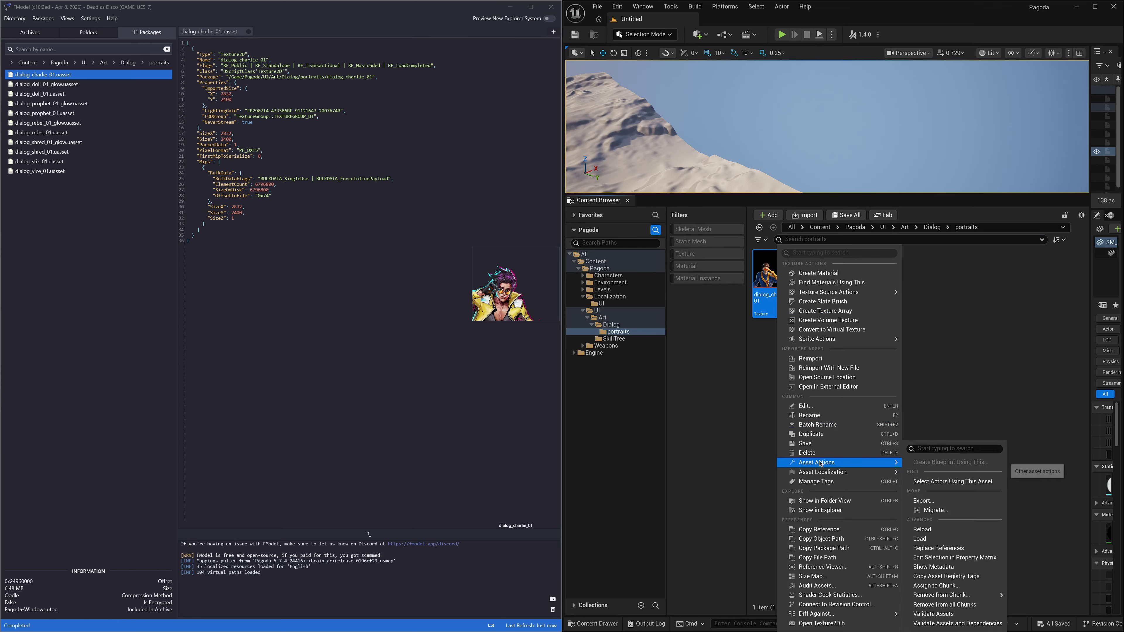
left_click(935, 585)
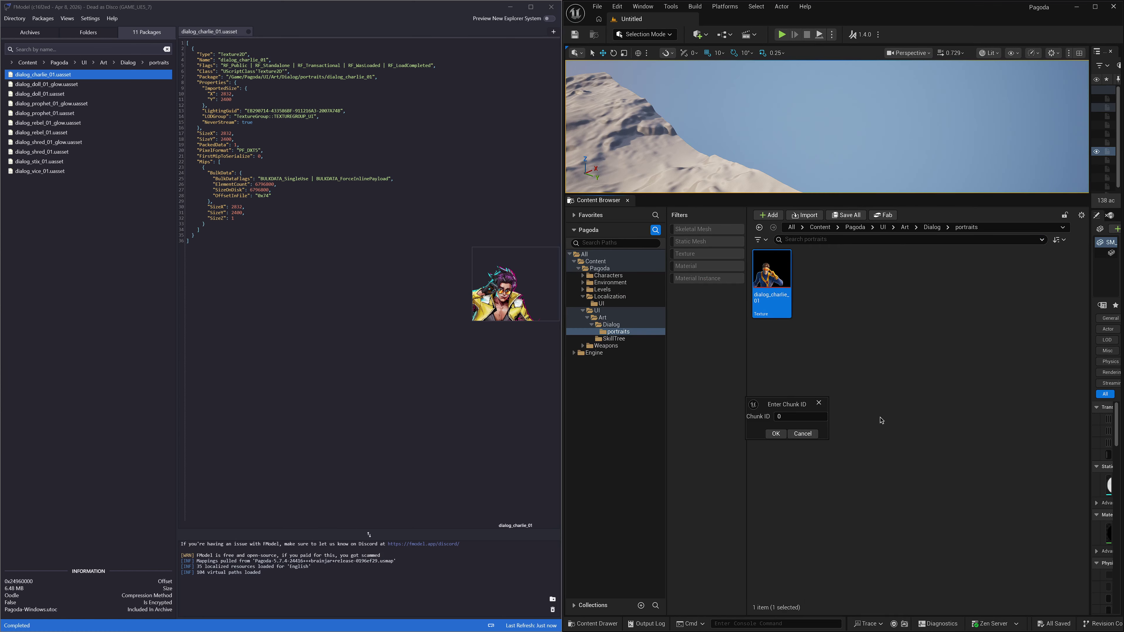
left_click(806, 419)
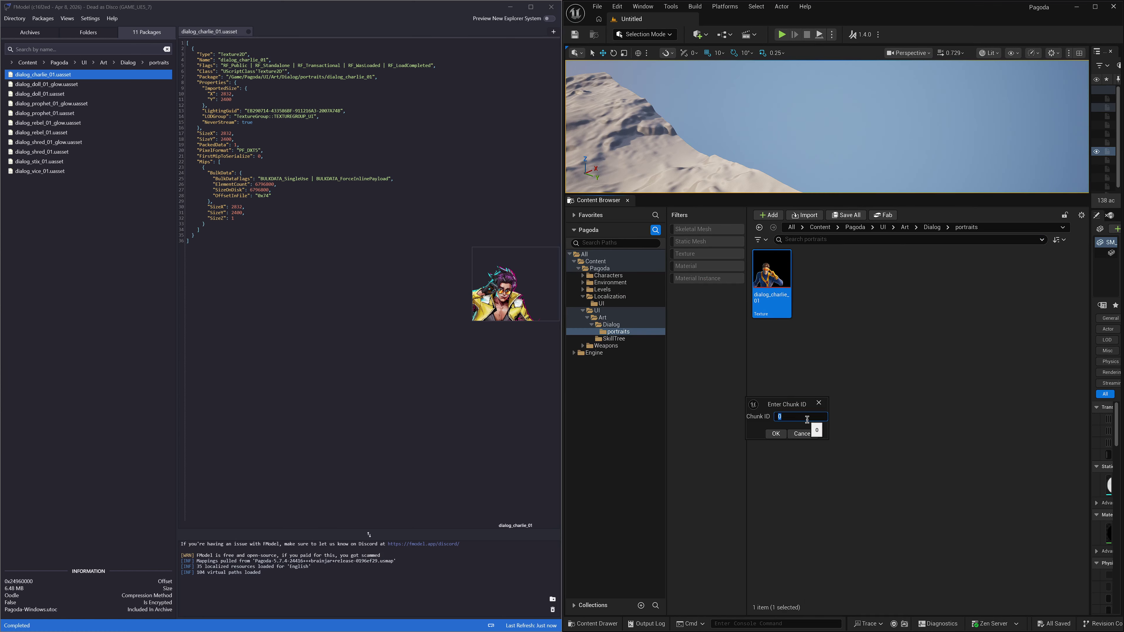
left_click(776, 433)
left_click(855, 218)
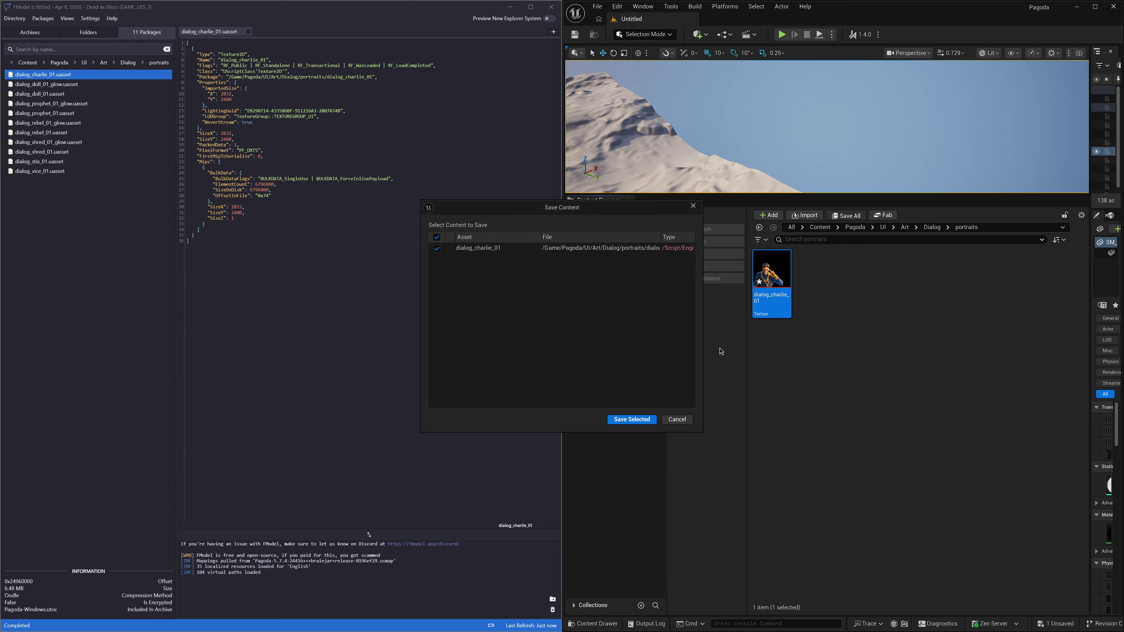
left_click(631, 423)
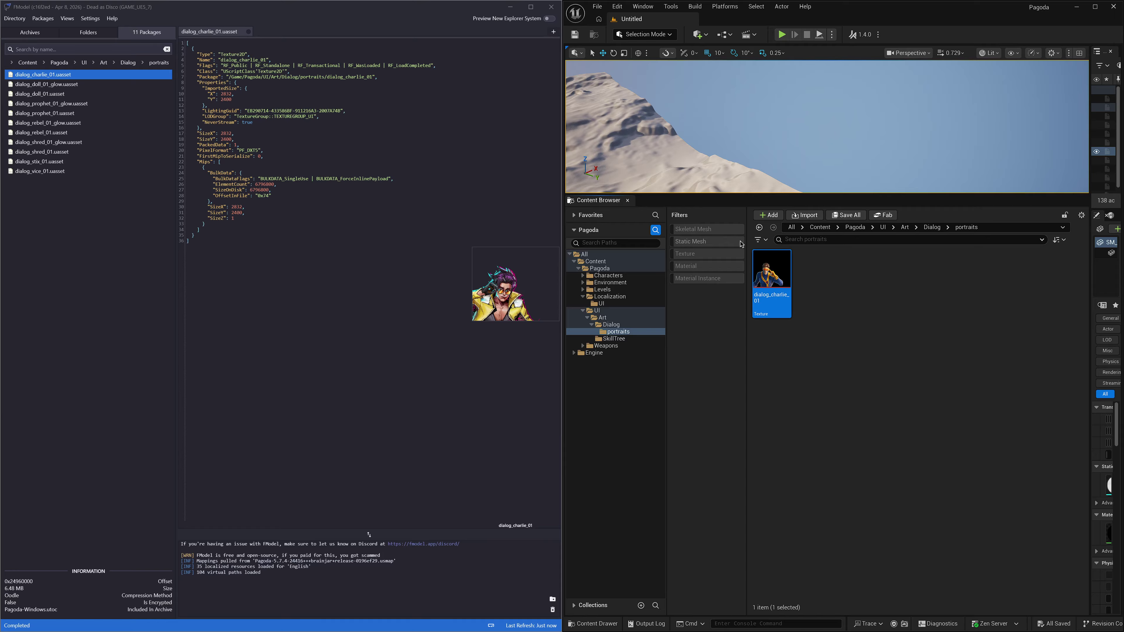
Package the project for Windows and confirm the output folder.
left_click(730, 8)
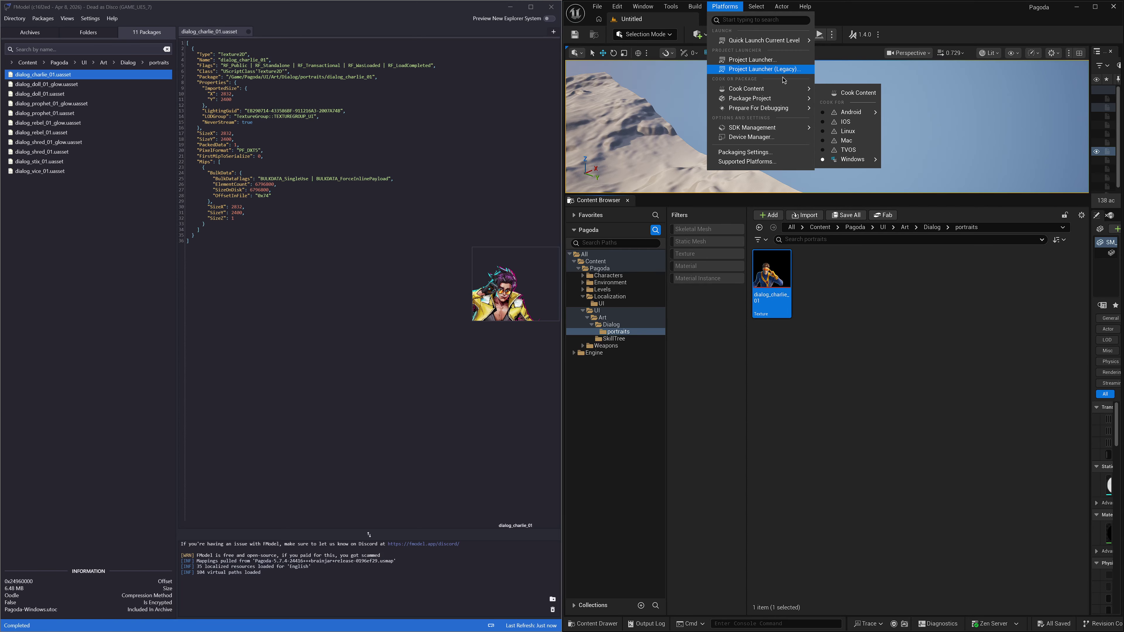
mouse_move(790, 99)
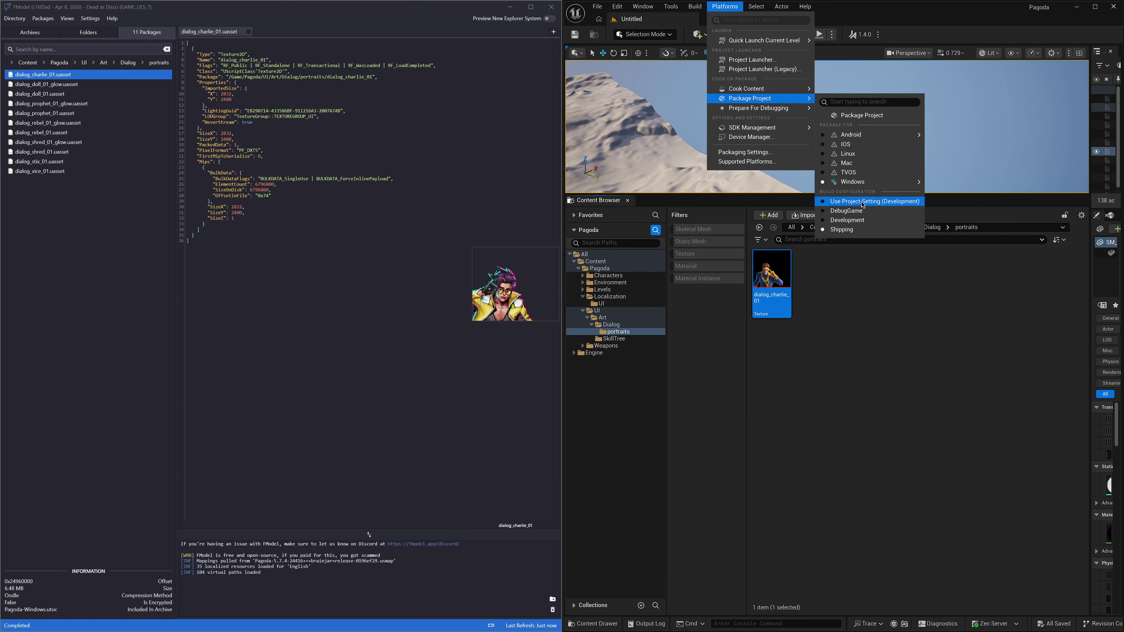
left_click(873, 116)
left_click(1009, 300)
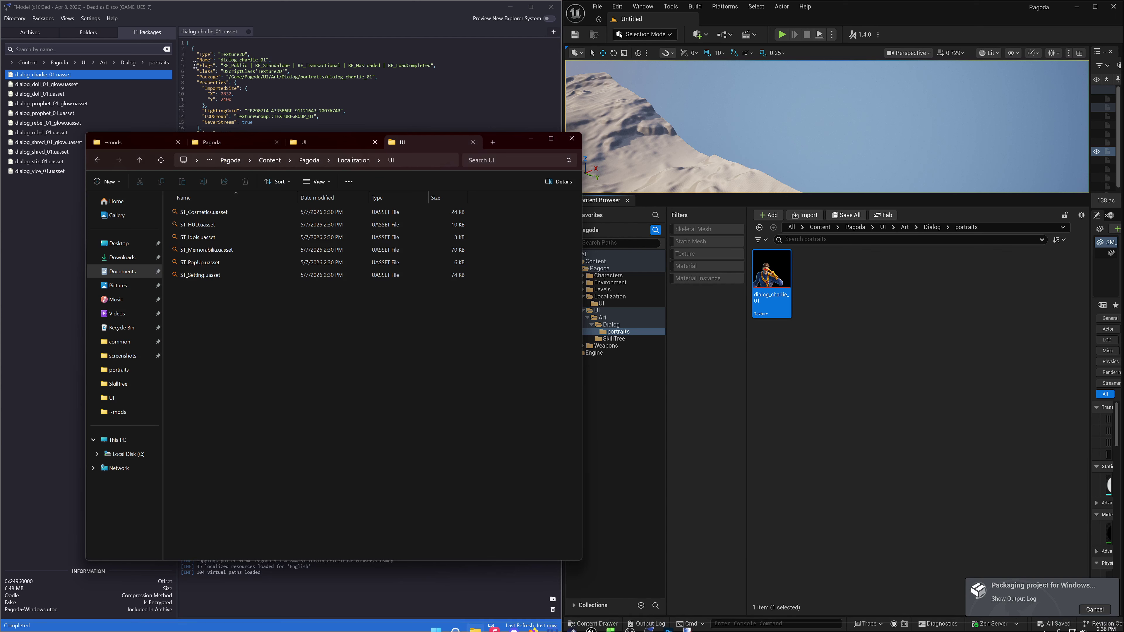